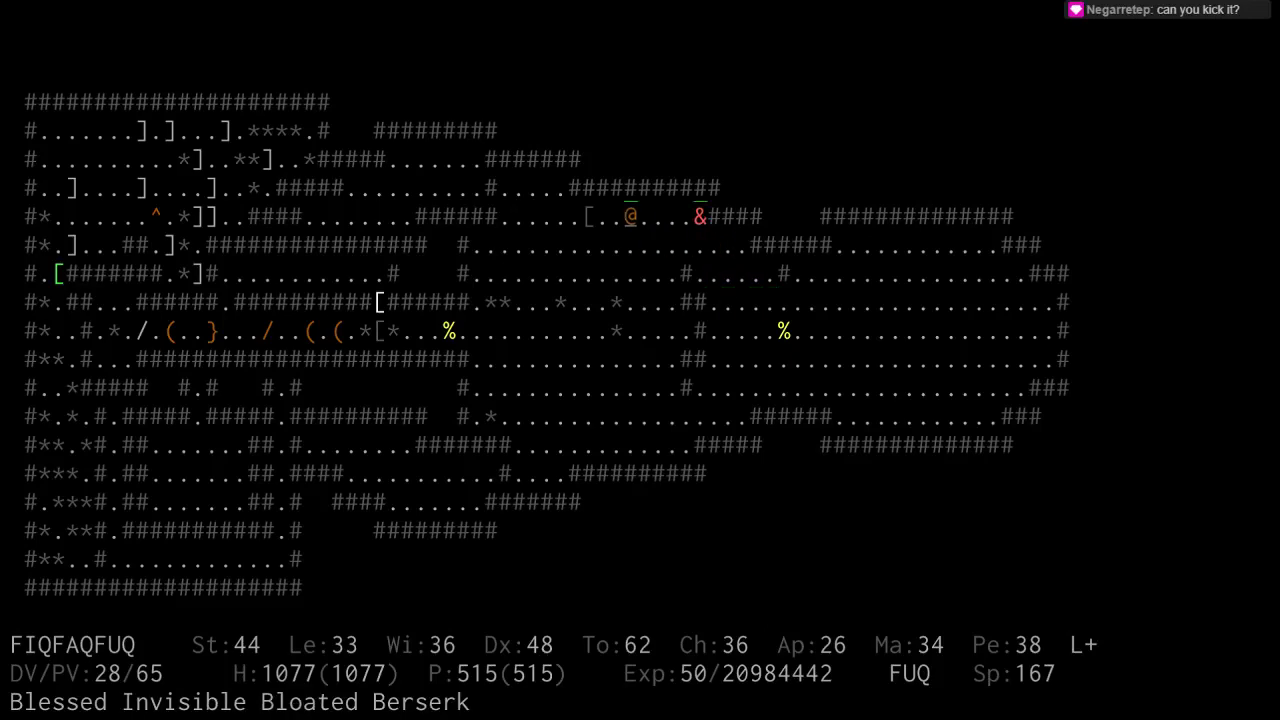
Step: Try a 'phi' text filter on the backpack, then close the inventory
key("i")
key("greater")
key("Return")
type("phi")
key("Return")
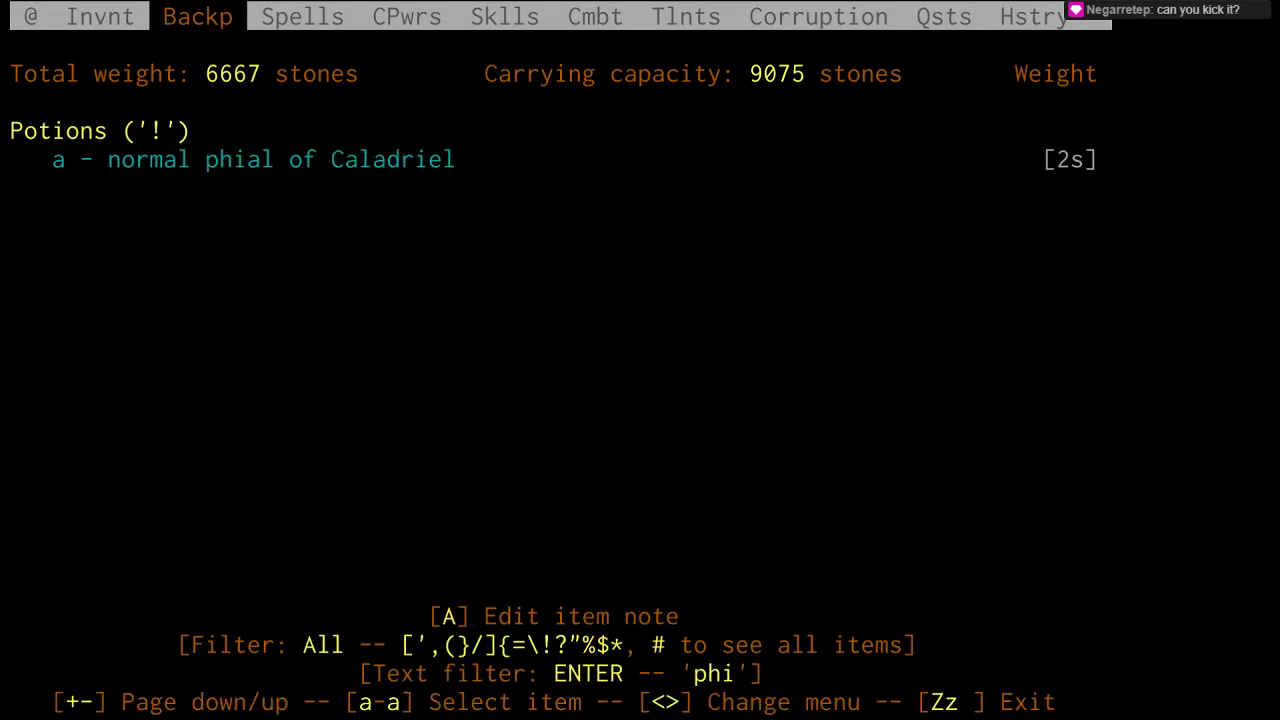
key("less")
key("Escape")
Step: Filter the backpack by 'need', then by 'sting' to list the rapier and dagger
key("i")
key("greater")
key("Return")
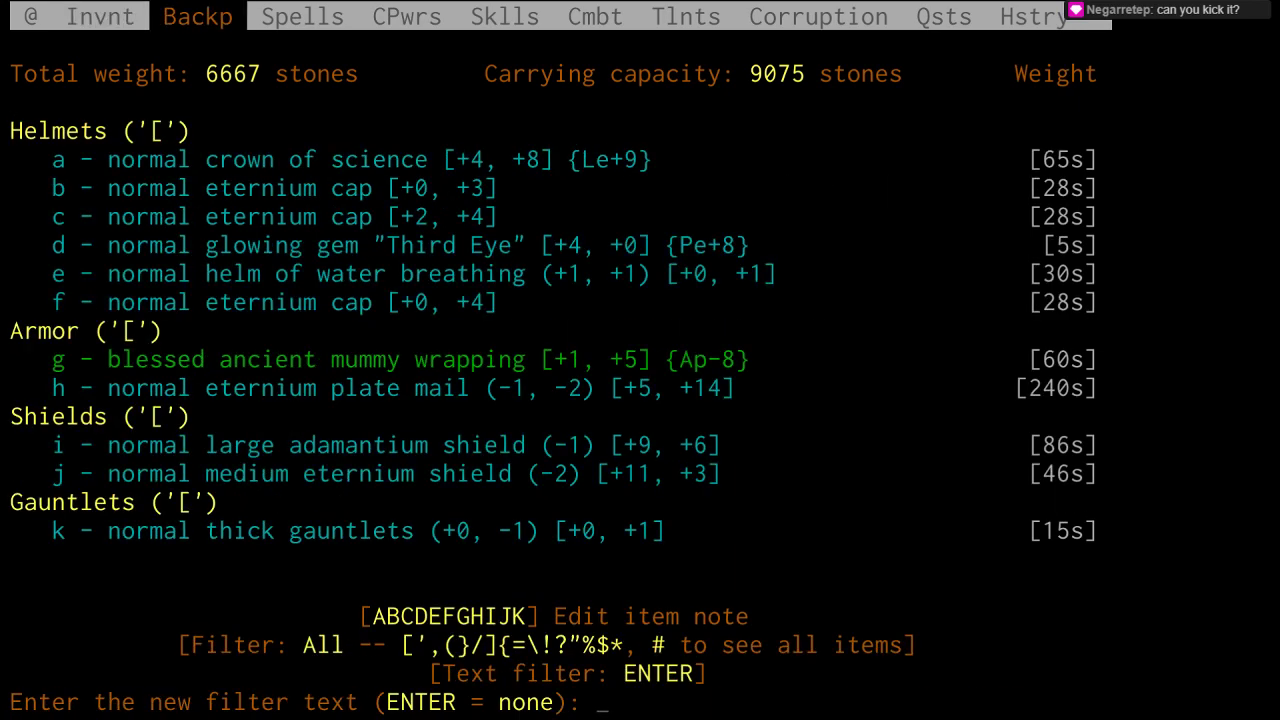
type("da")
key("BackSpace")
key("BackSpace")
type("need")
key("Return")
key("less")
key("greater")
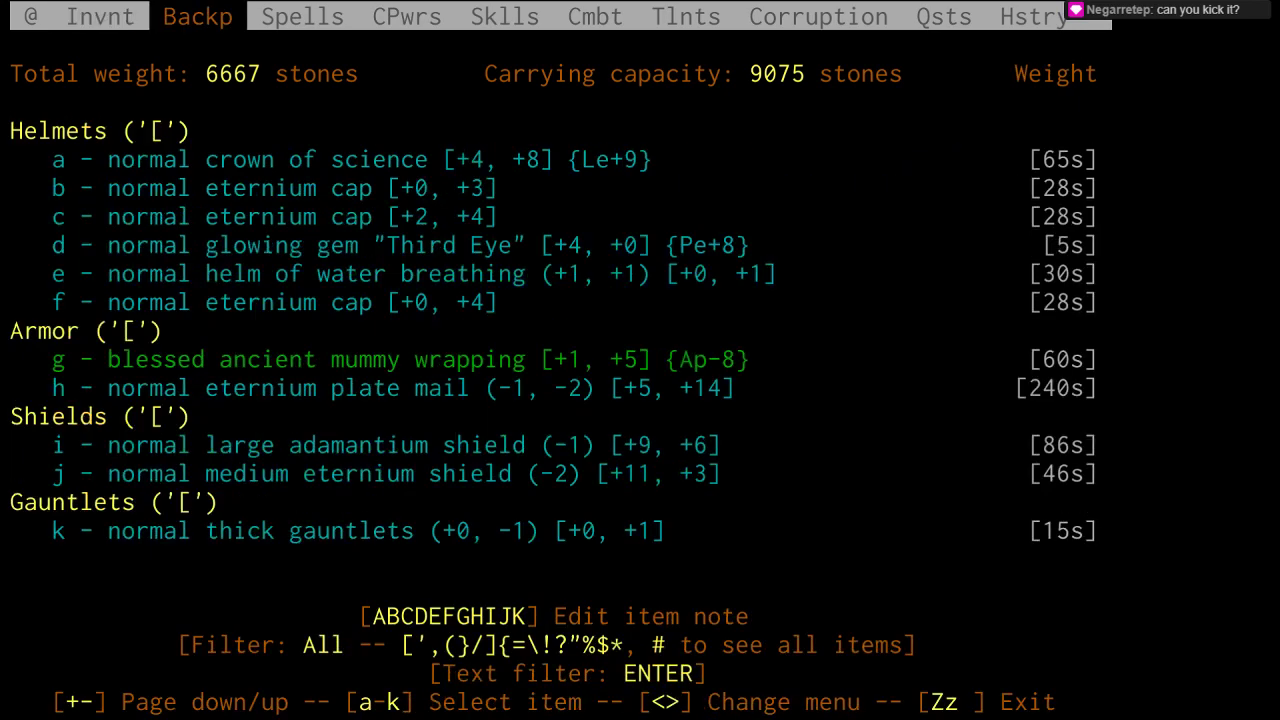
key("Return")
type("sting")
key("Return")
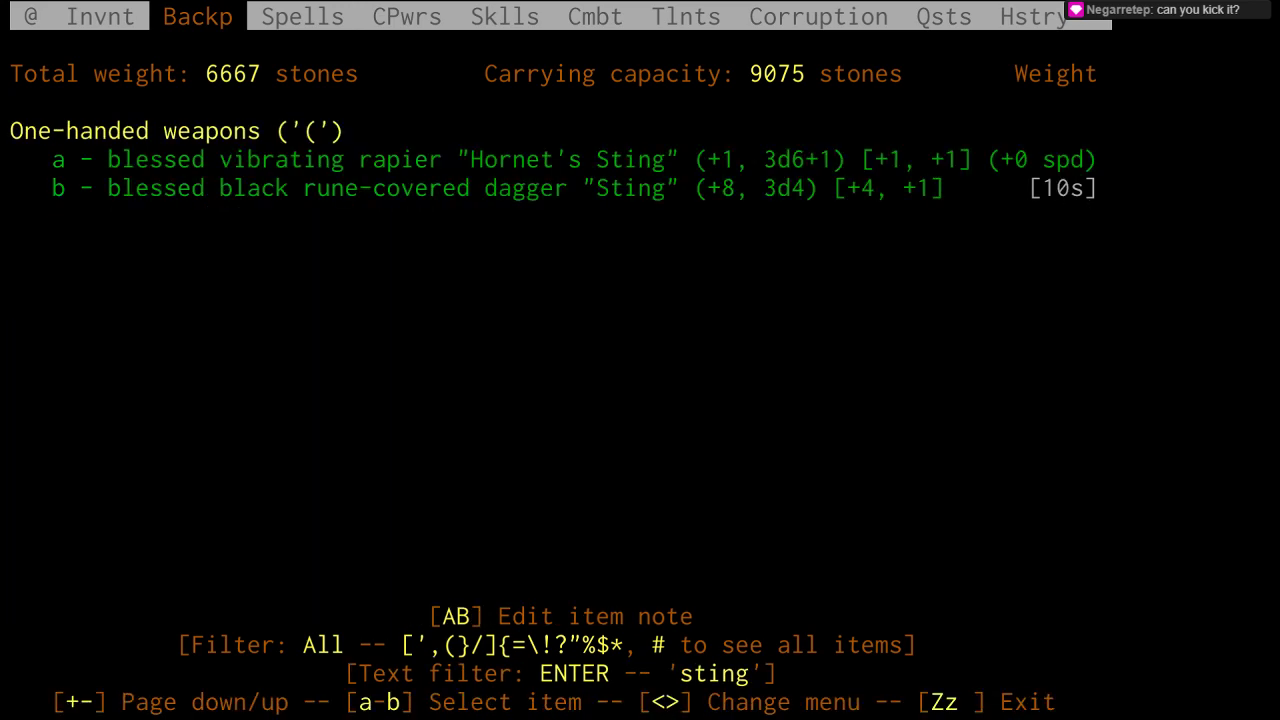
Step: Return to the map, review tactic and weapon, and switch to the Coward tactic
key("less")
key("z")
key("Tab")
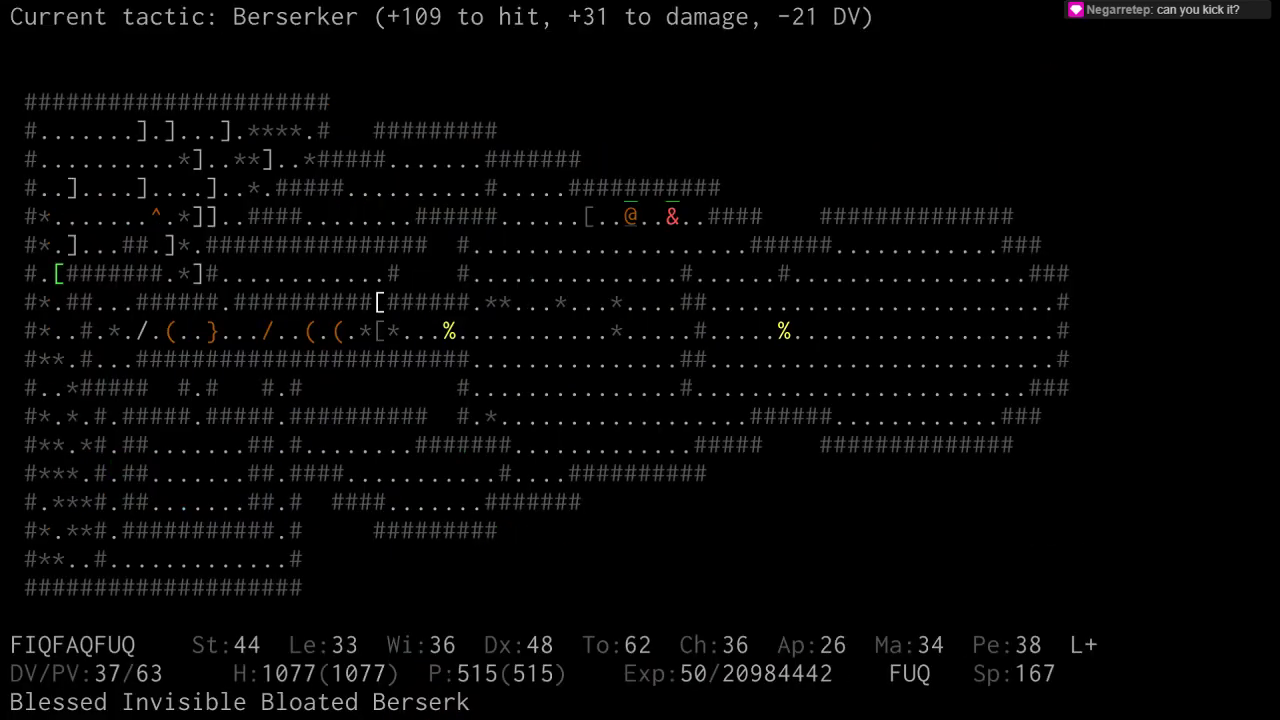
key("ctrl+w")
key("F7")
Step: Step left off the hulking armor and wait while the balor equips it
key("Left")
key("Left")
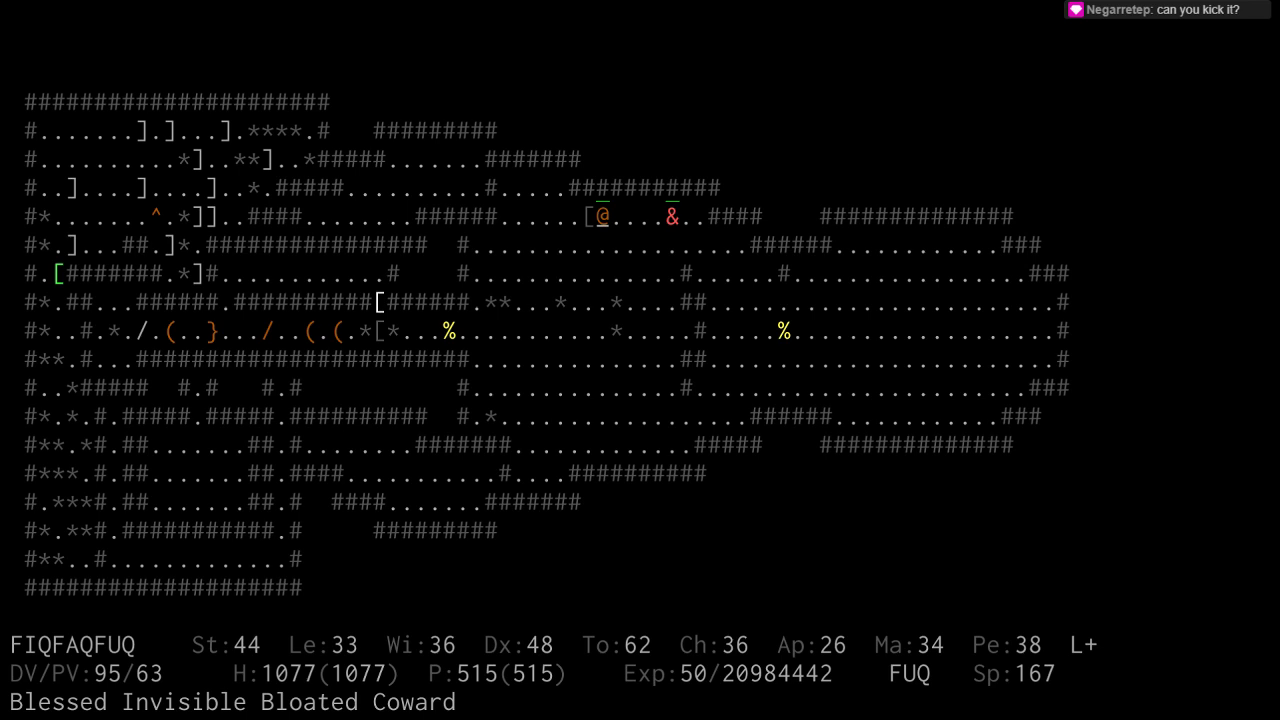
key("Left")
key("Left")
key("Left")
key("Left")
key("5")
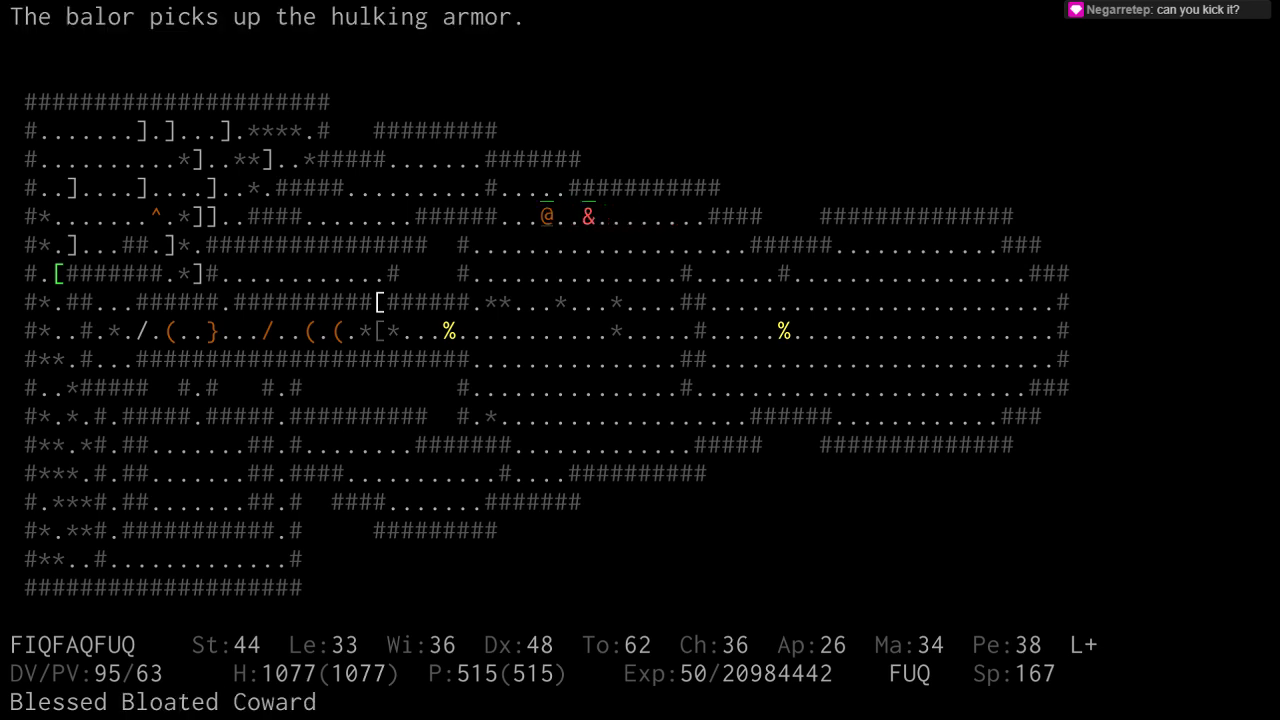
key("5")
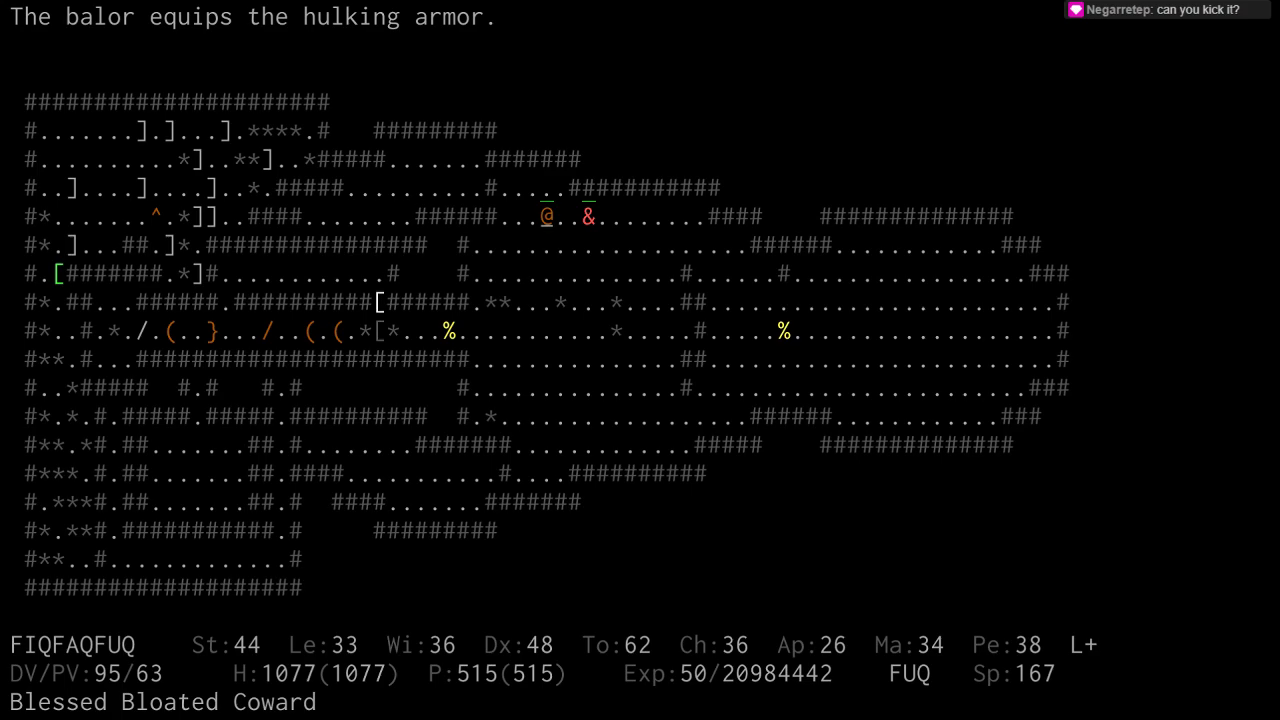
Step: Move beside the balor, switch to Berserker, and attempt a missile shot without ammunition
key("Right")
key("i")
key("z")
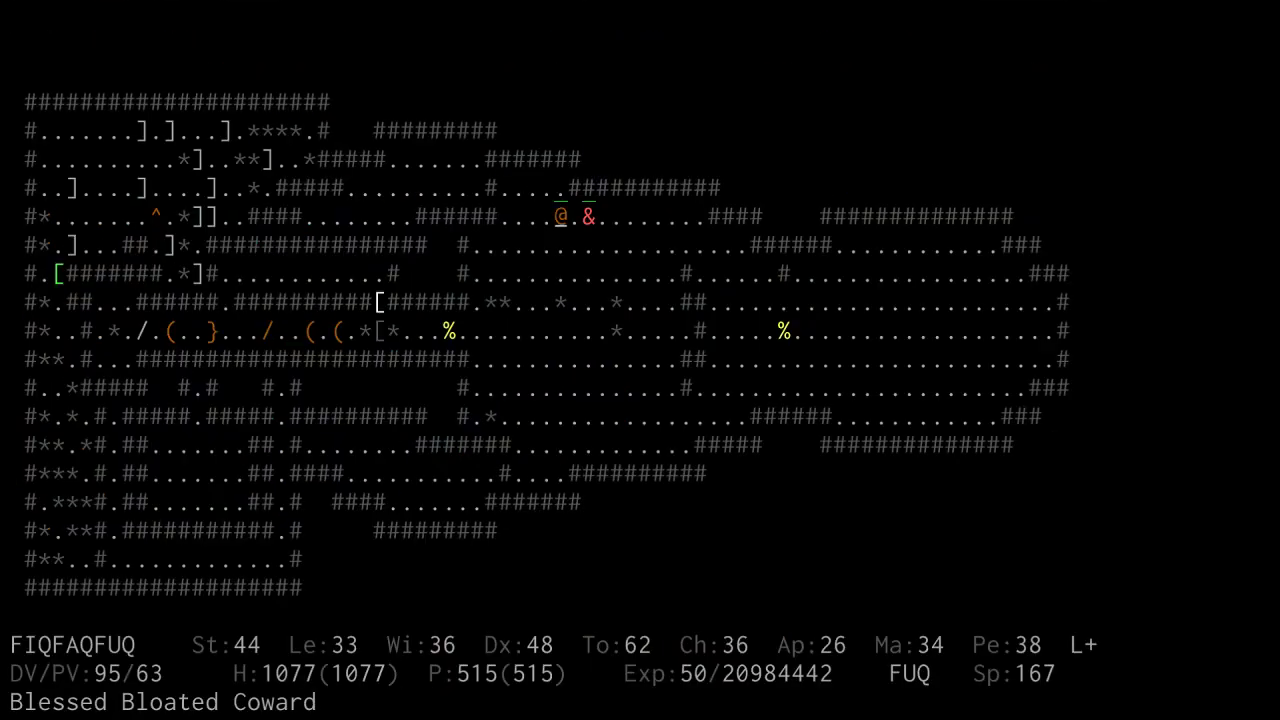
key("l")
key("t")
key("space")
key("z")
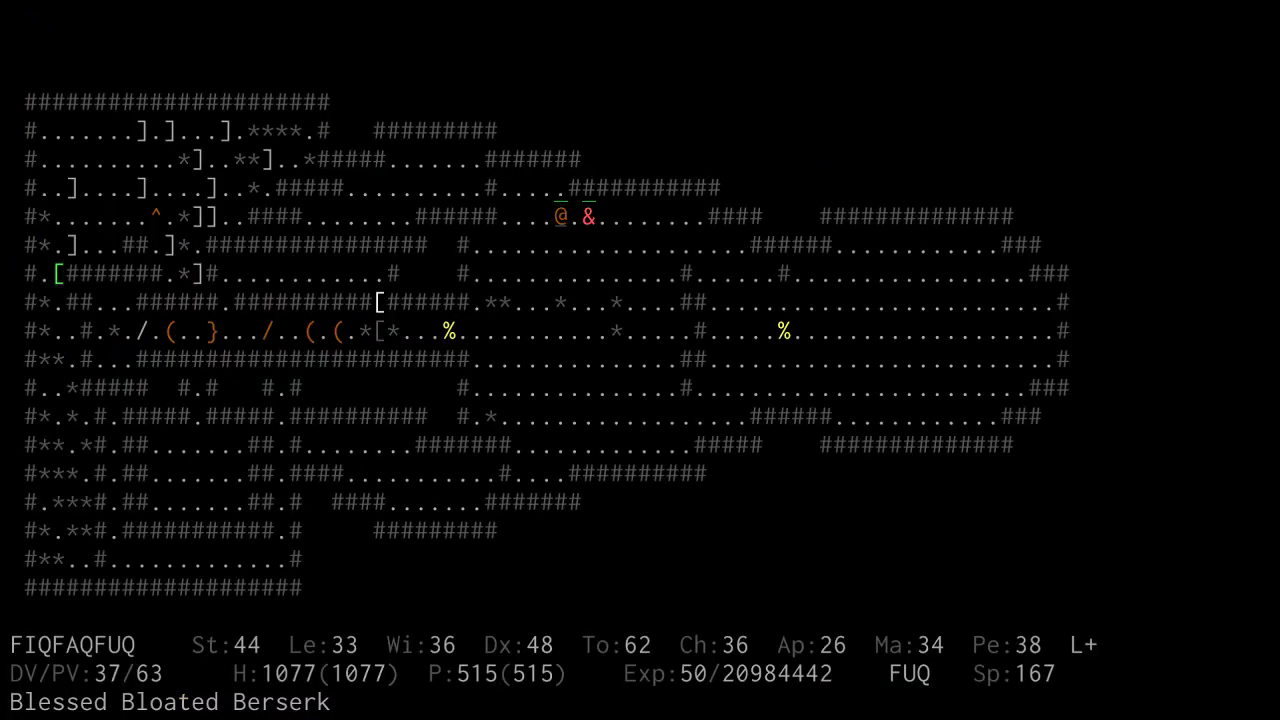
Step: Attack the armored balor until it dies, then set the Very aggressive tactic
key("Tab")
key("F7")
key("Right")
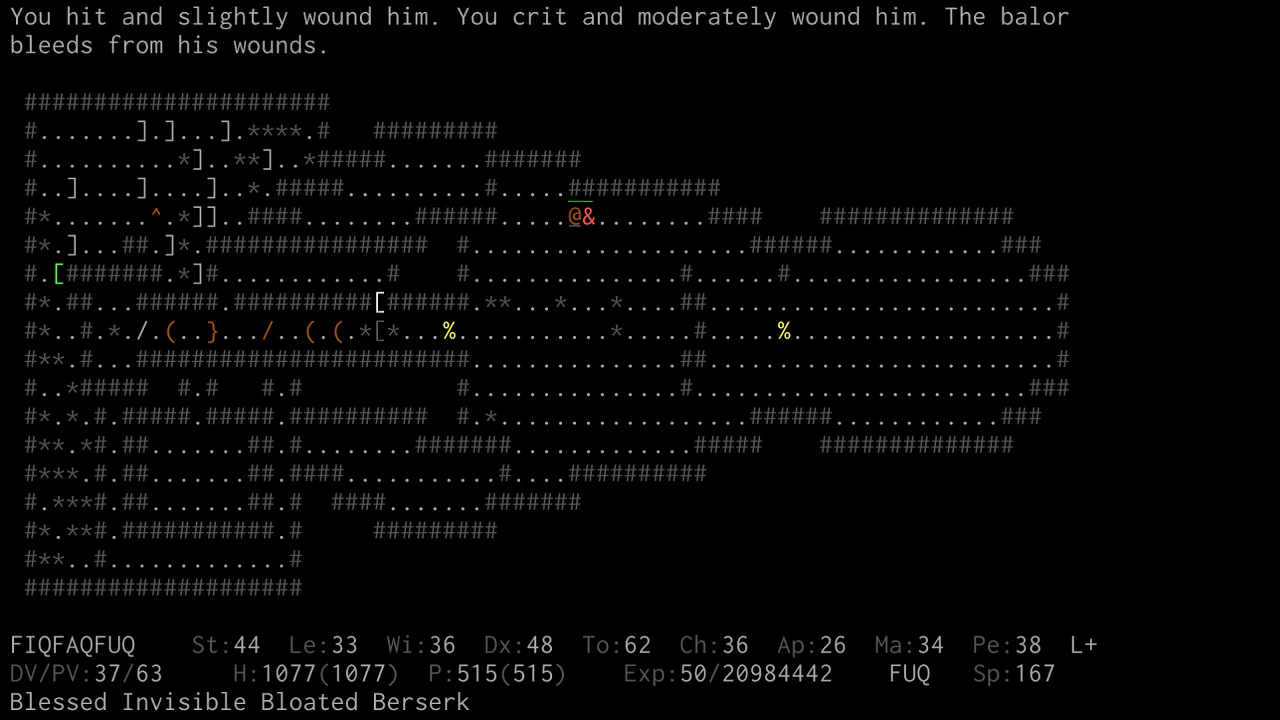
key("Right")
key("F6")
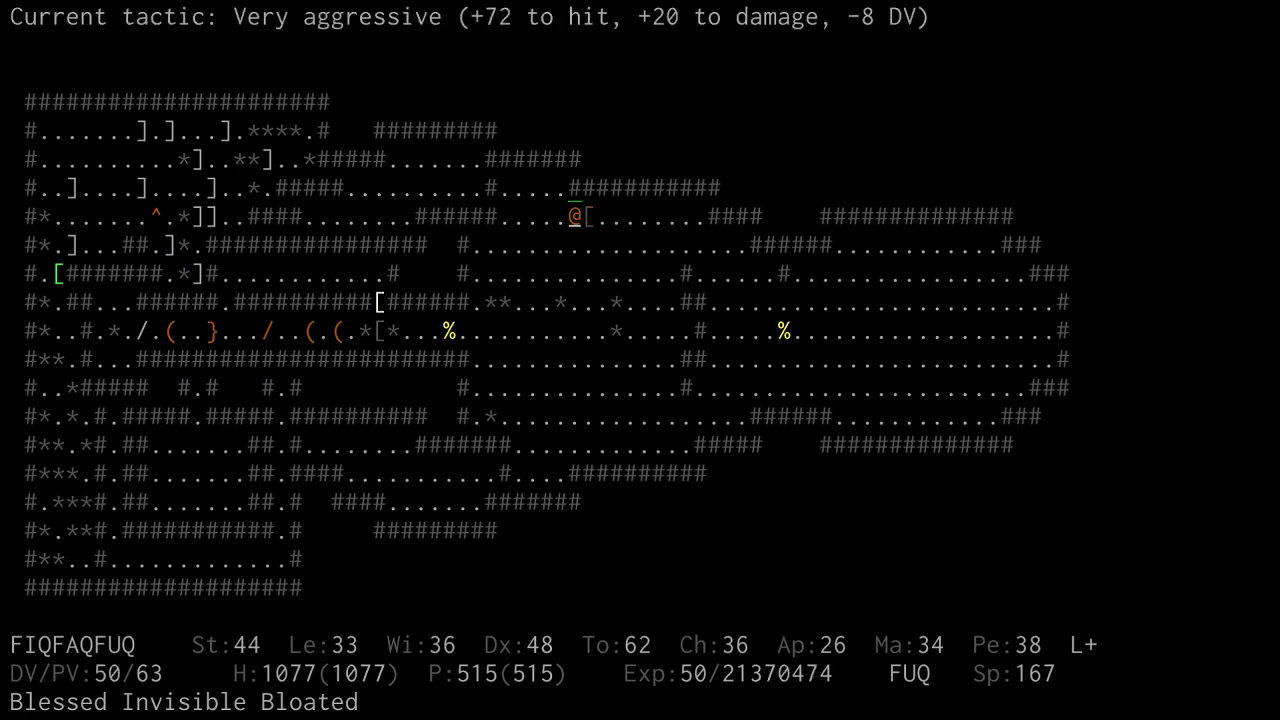
Step: Pick up the phial of Caladriel from the balor's dropped items
key("Right")
key("comma")
key("c")
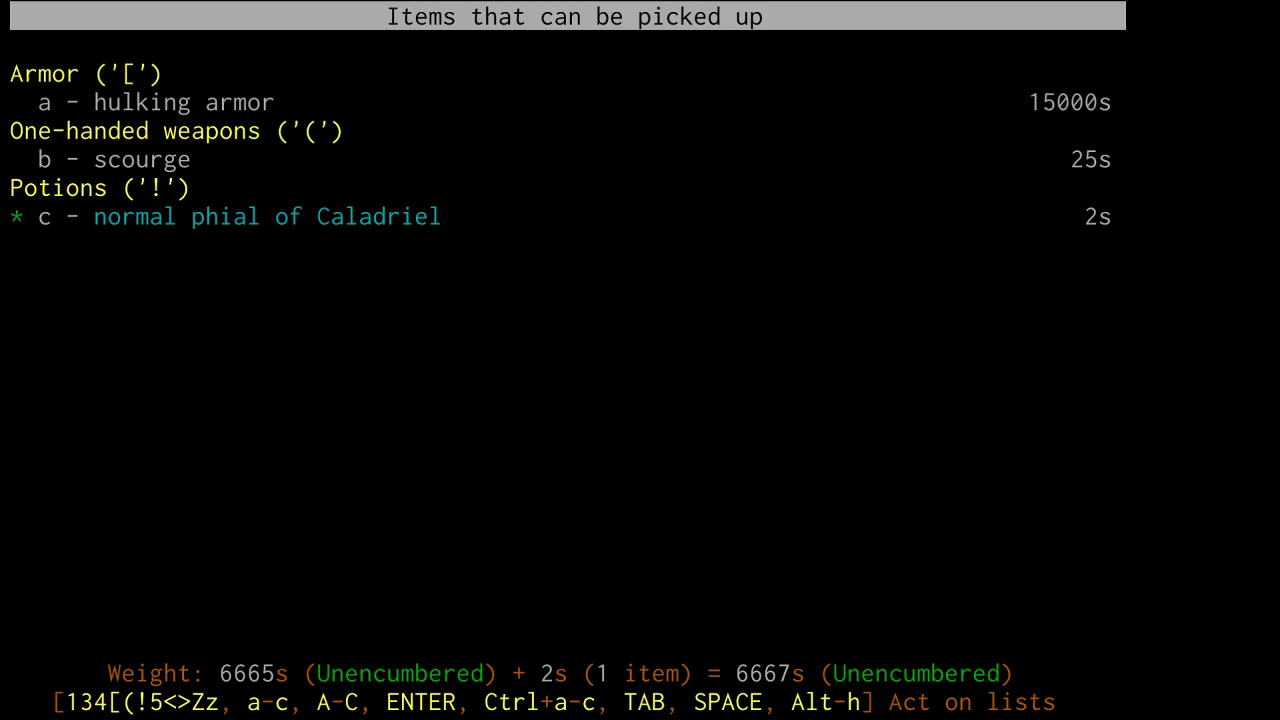
key("Return")
Step: Filter the backpack by 'phi' to find the phial, then return to the map
key("i")
key("bracketleft")
key("Return")
type("phi")
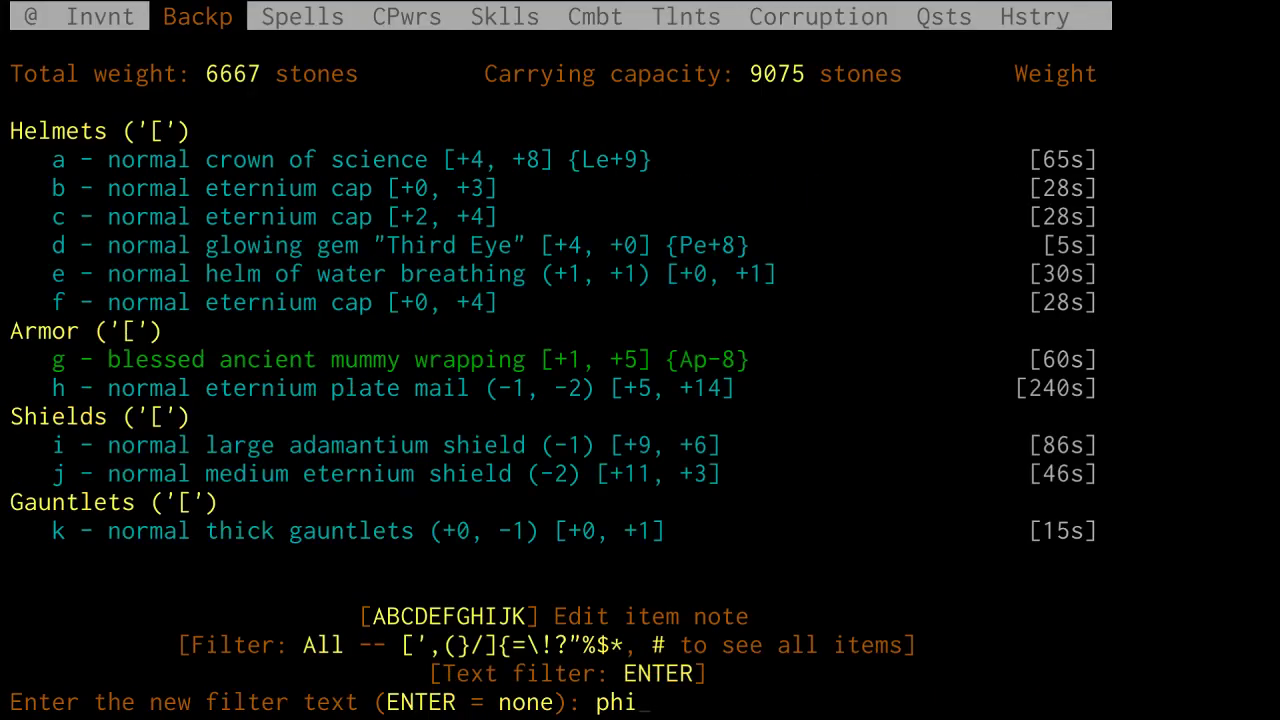
key("Return")
key("Left")
key("Escape")
Step: Walk right and down-right through the hall toward the lower corridor
key("Right")
key("Right")
key("Right")
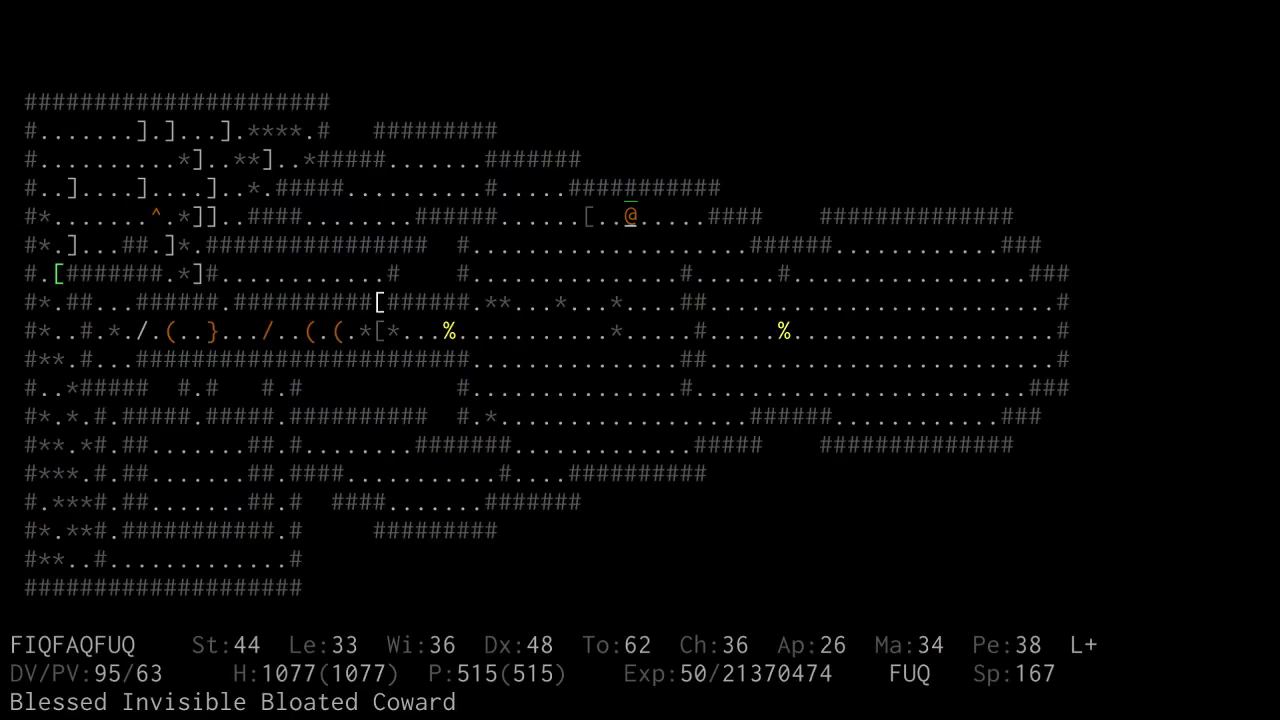
key("KP_Page_Down")
key("KP_Page_Down")
key("Right")
key("KP_Page_Down")
key("KP_Page_Down")
key("KP_Page_Down")
key("KP_Page_Down")
key("Right")
key("Right")
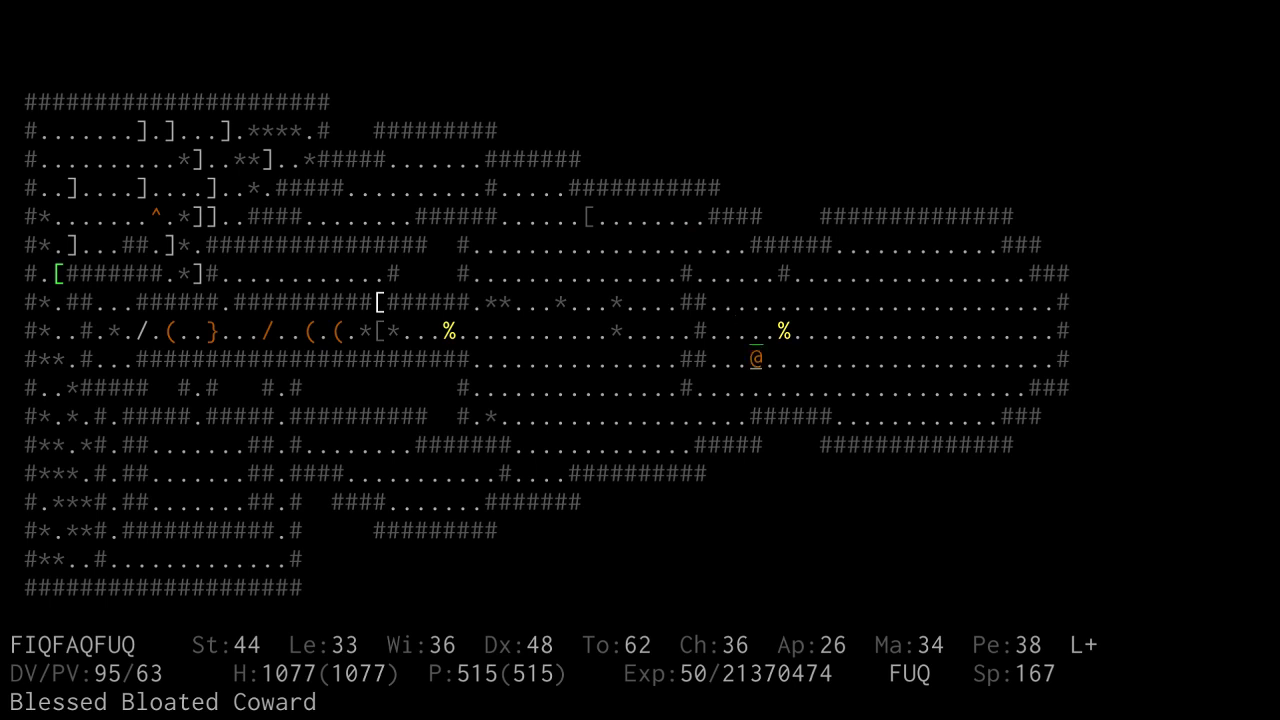
key("KP_Page_Down")
key("Right")
key("Right")
key("Right")
key("KP_Page_Down")
key("Right")
key("Right")
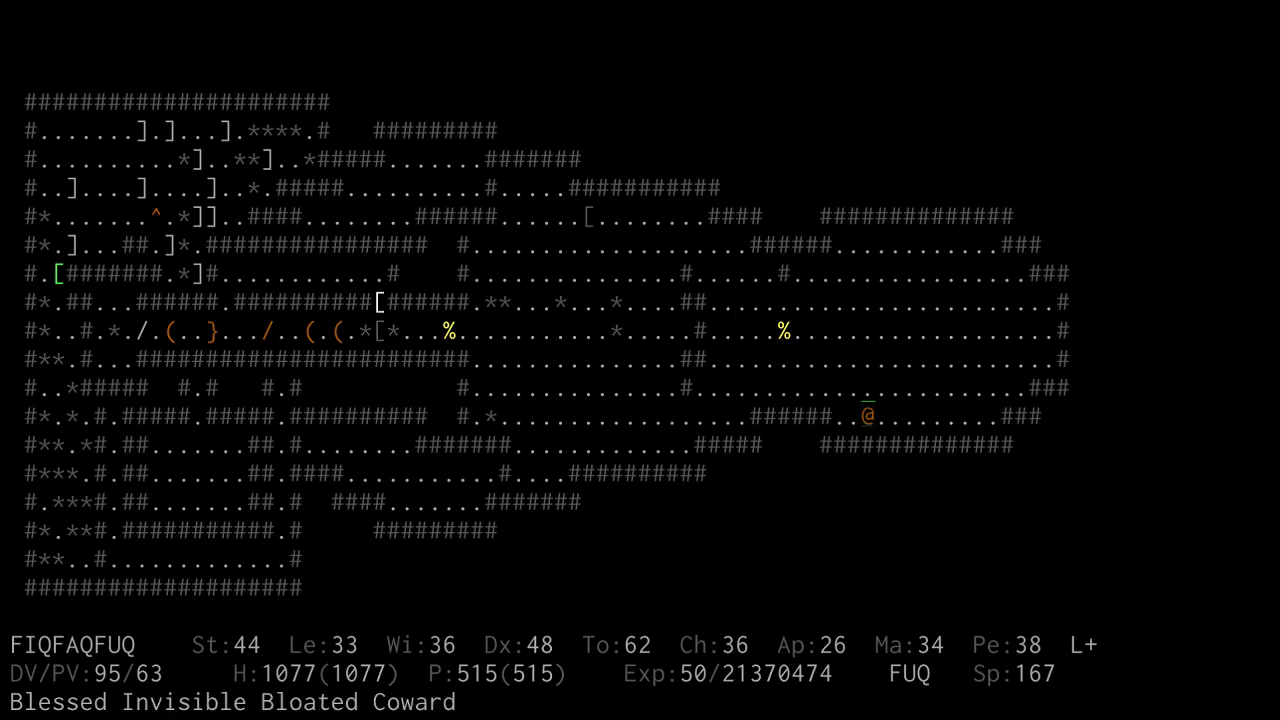
key("Right")
key("Right")
key("Left")
Step: Throw the phial at the approaching balor, set Coward tactic, and retreat up-left
key("t")
key("t")
key("space")
key("Escape")
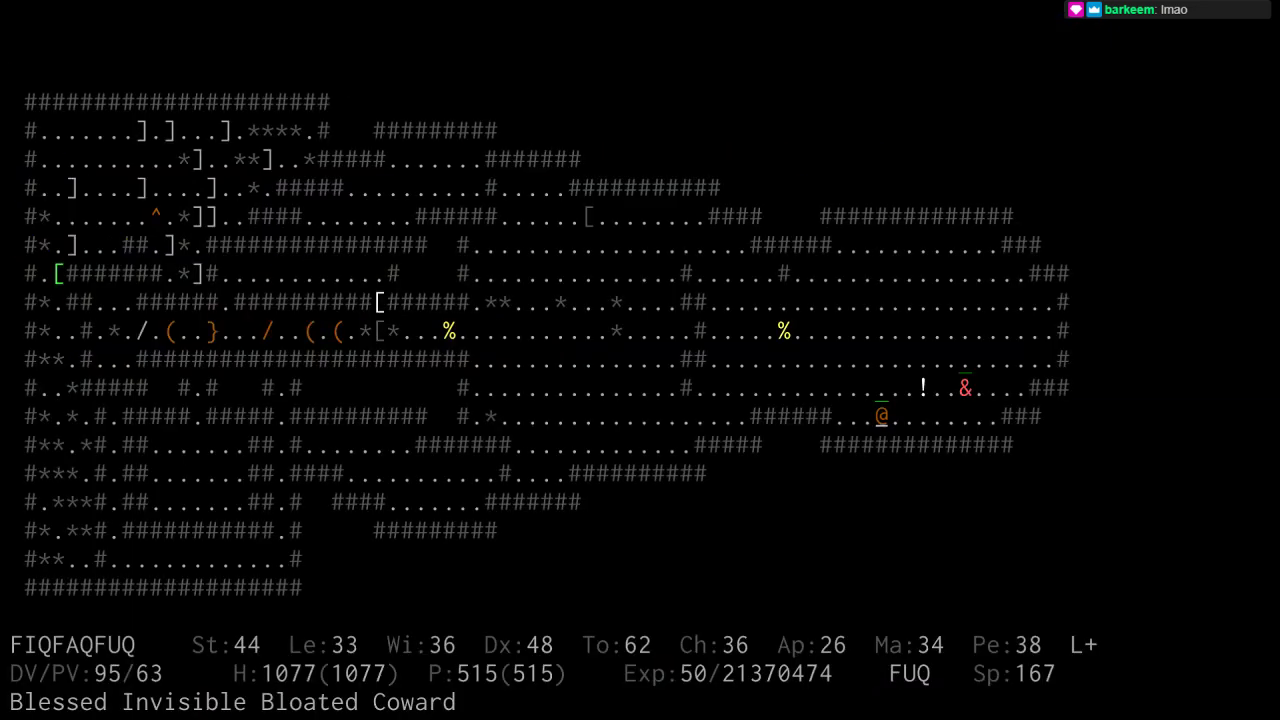
key("F7")
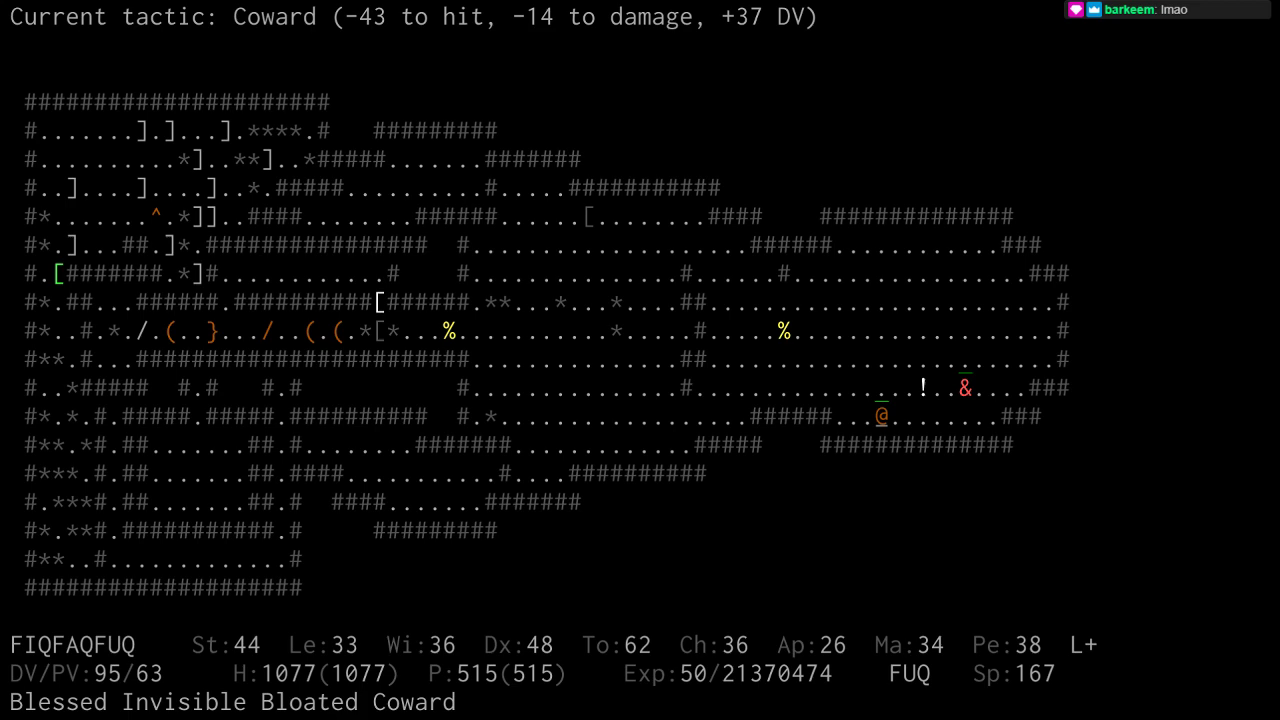
key("Up")
key("KP_7")
key("Left")
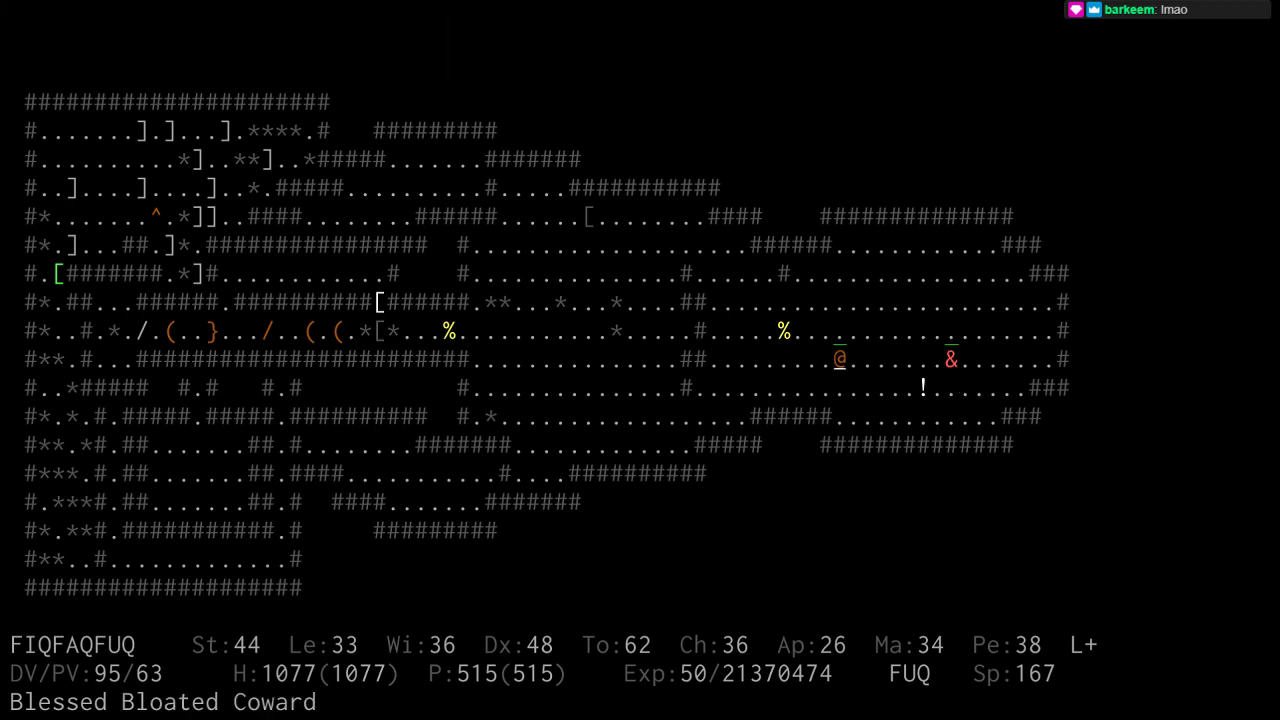
Step: Step left away from the balor and glance at the inventory
key("Left")
key("Left")
key("i")
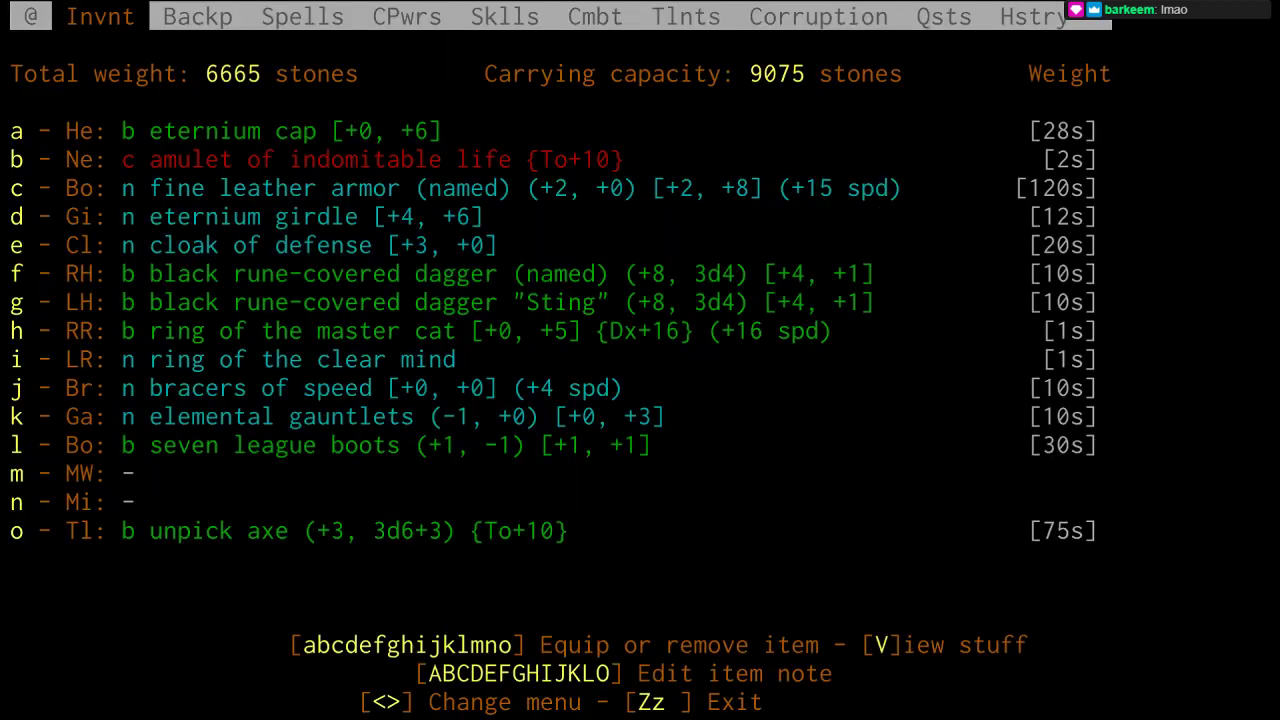
key("Escape")
key("Left")
Step: Filter the backpack armour by 'invis', then return to the map
key("i")
key("Right")
key("bracketleft")
key("Return")
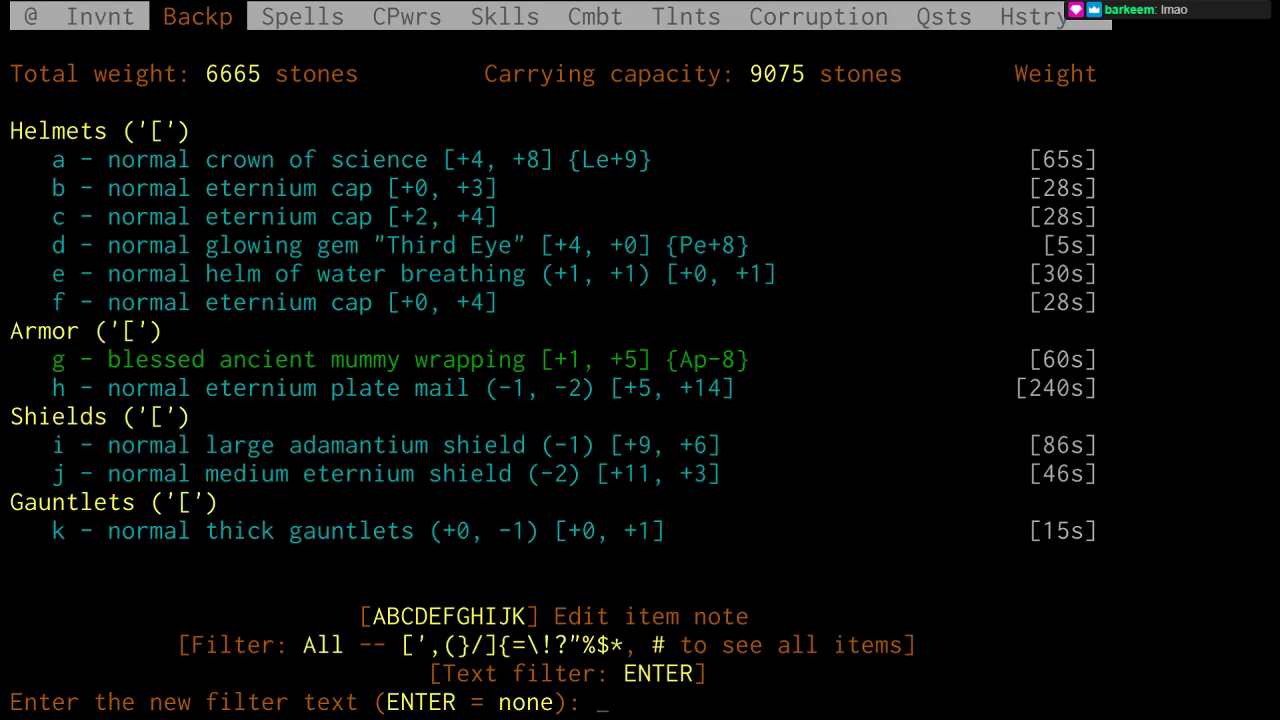
type("invis")
key("Return")
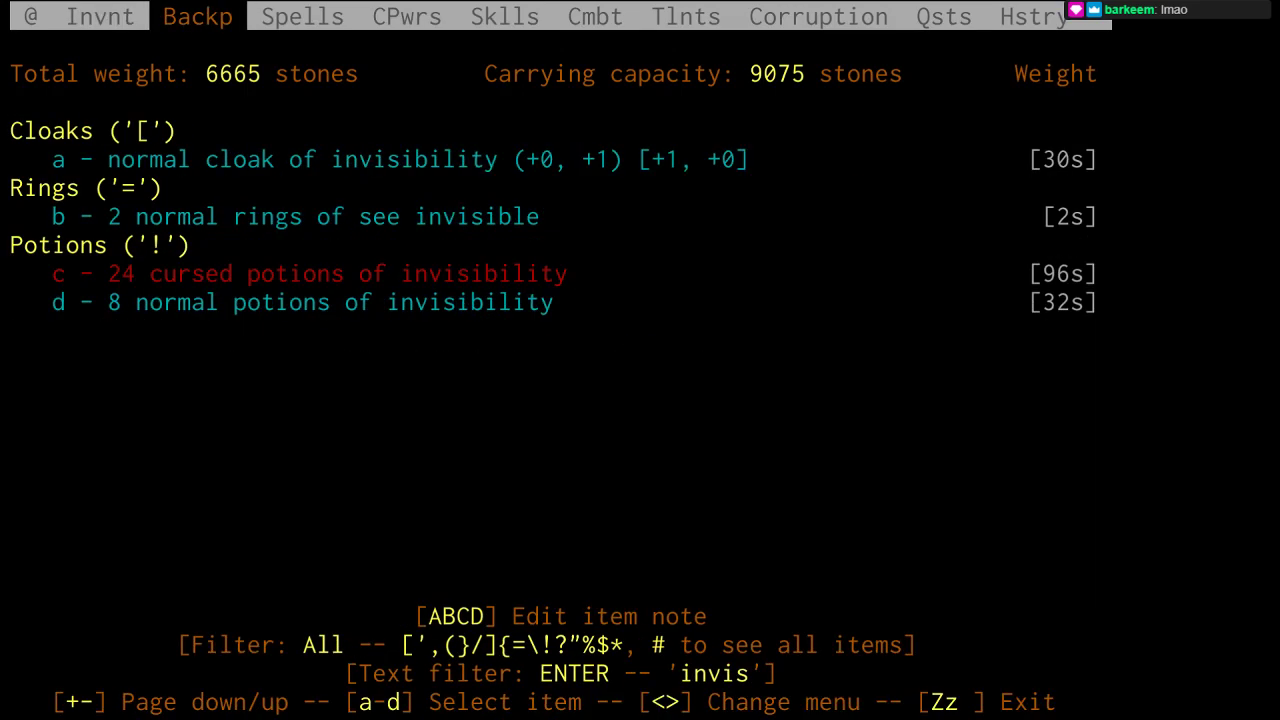
key("Left")
key("Escape")
Step: Step left, then melee the large orcs surrounding the character
key("Left")
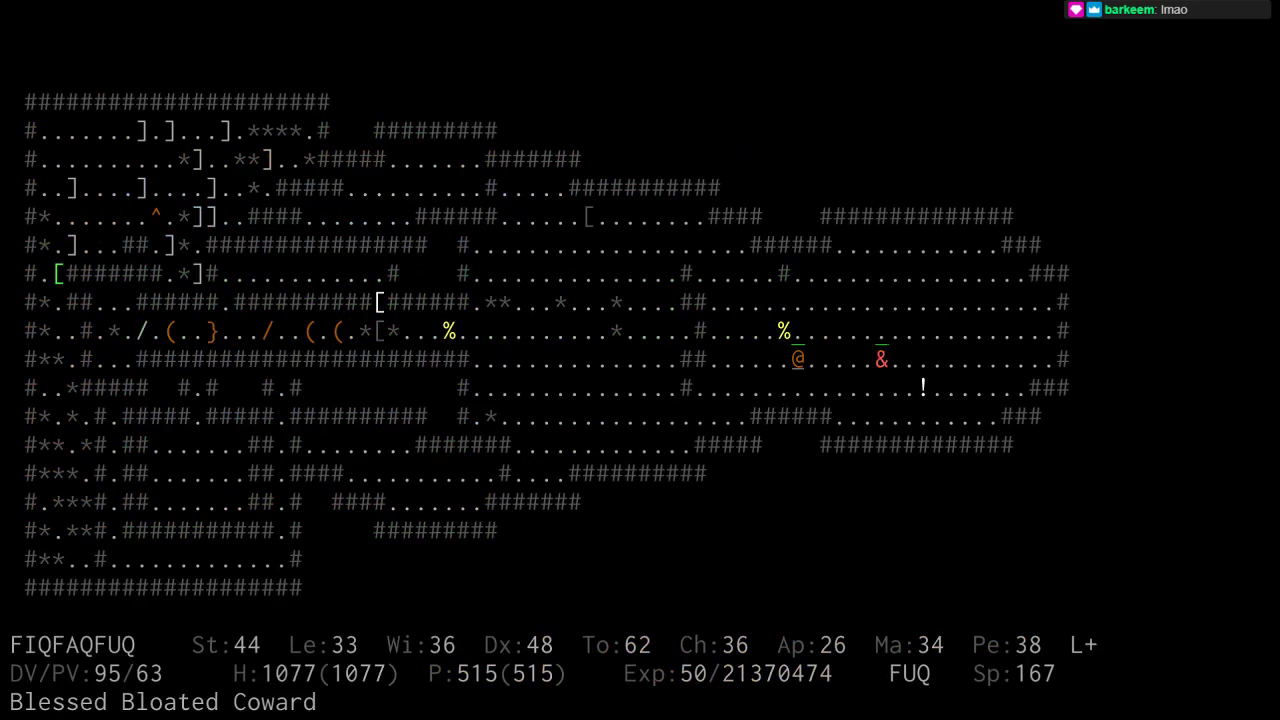
key("Left")
key("period")
key("Up")
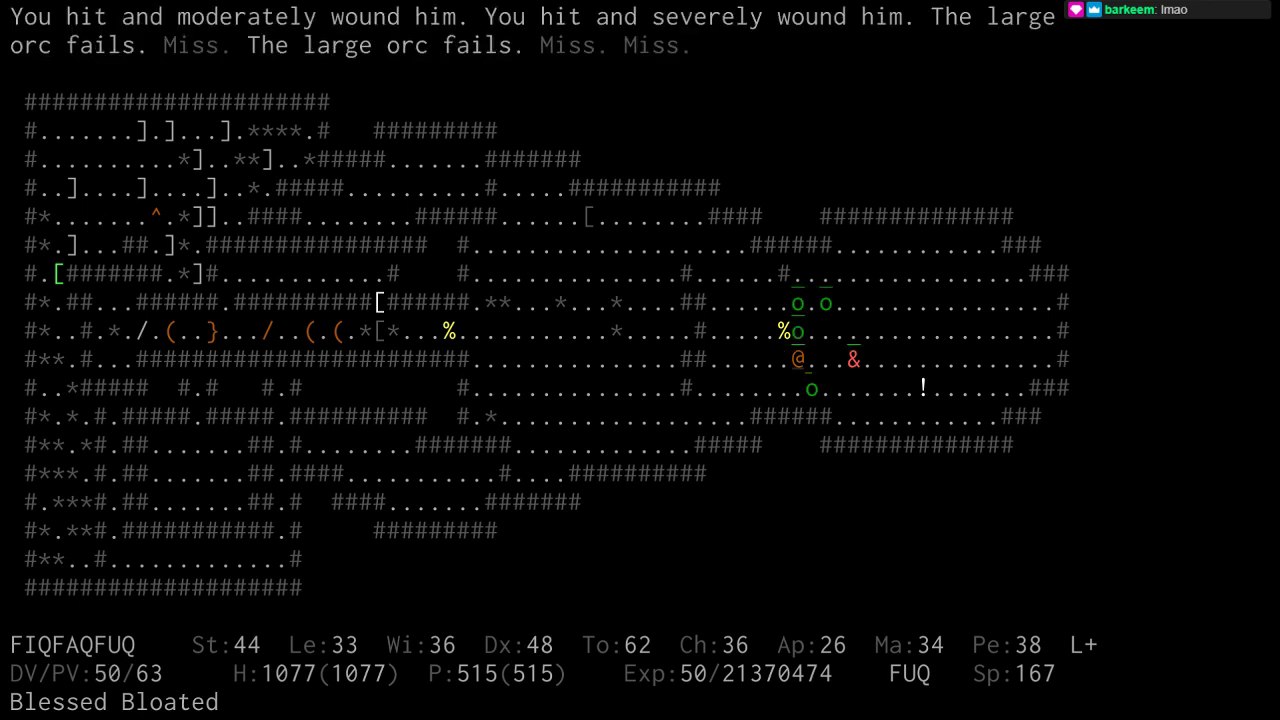
key("Up")
key("Up")
key("Right")
key("space")
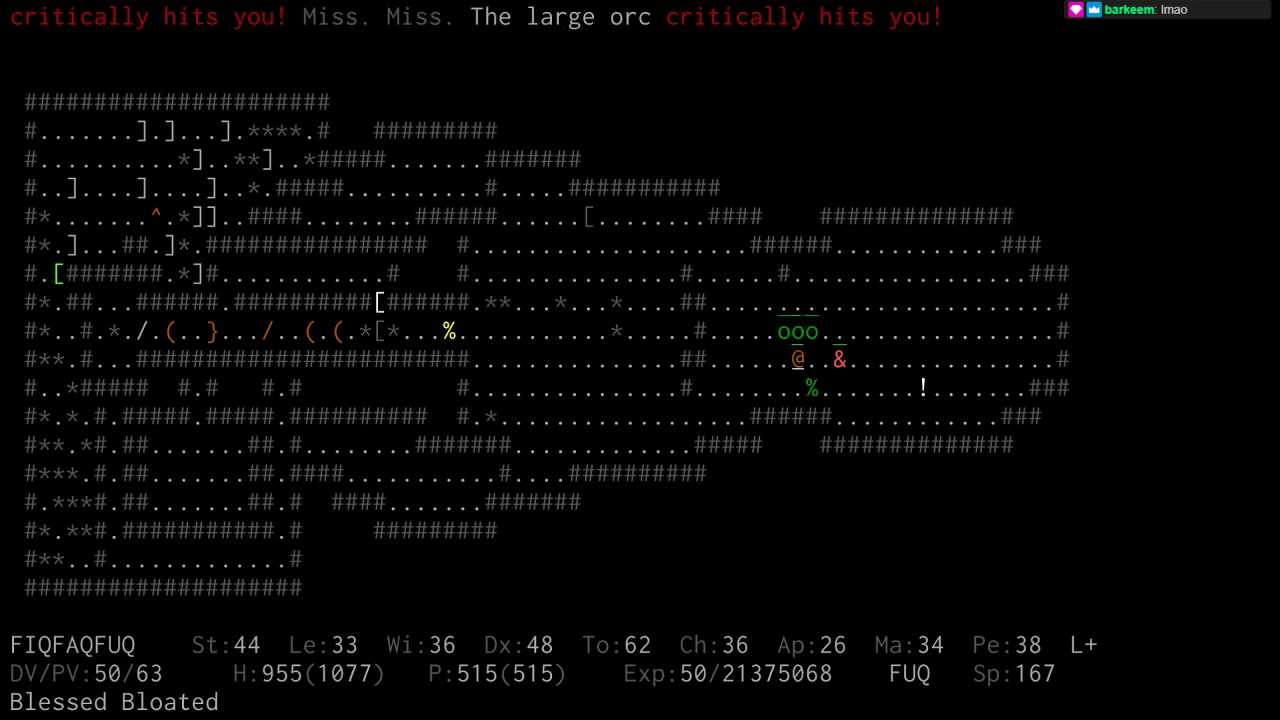
Step: Switch to the Coward tactic, retreat three squares west, and begin teleport targeting
key("T")
key("i")
key("Left")
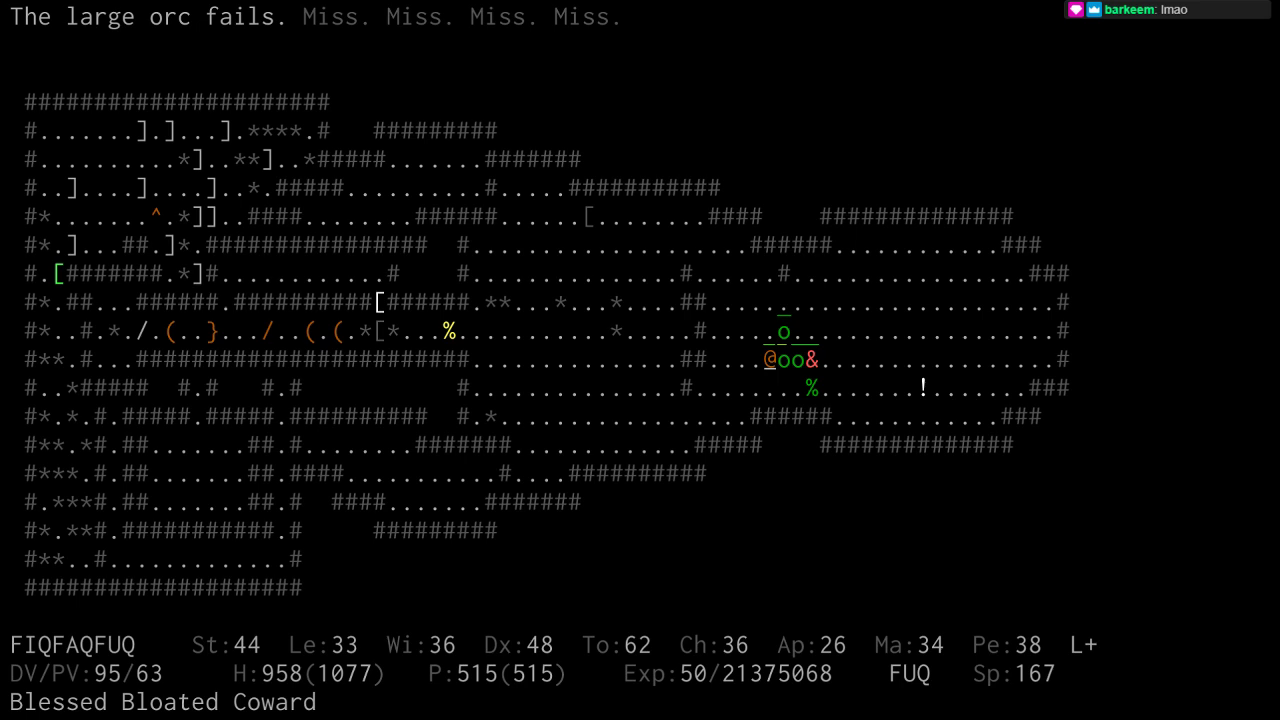
key("Left")
key("Left")
key("Left")
key("Left")
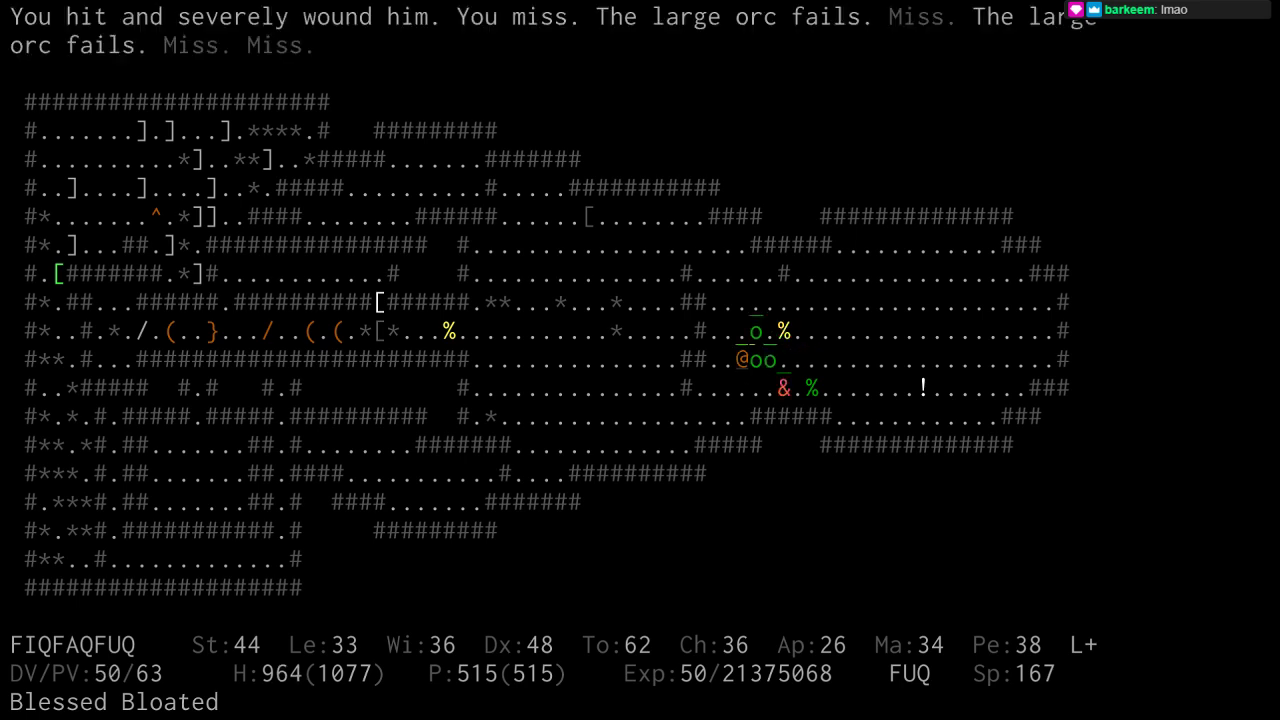
key("Left")
key("Left")
key("t")
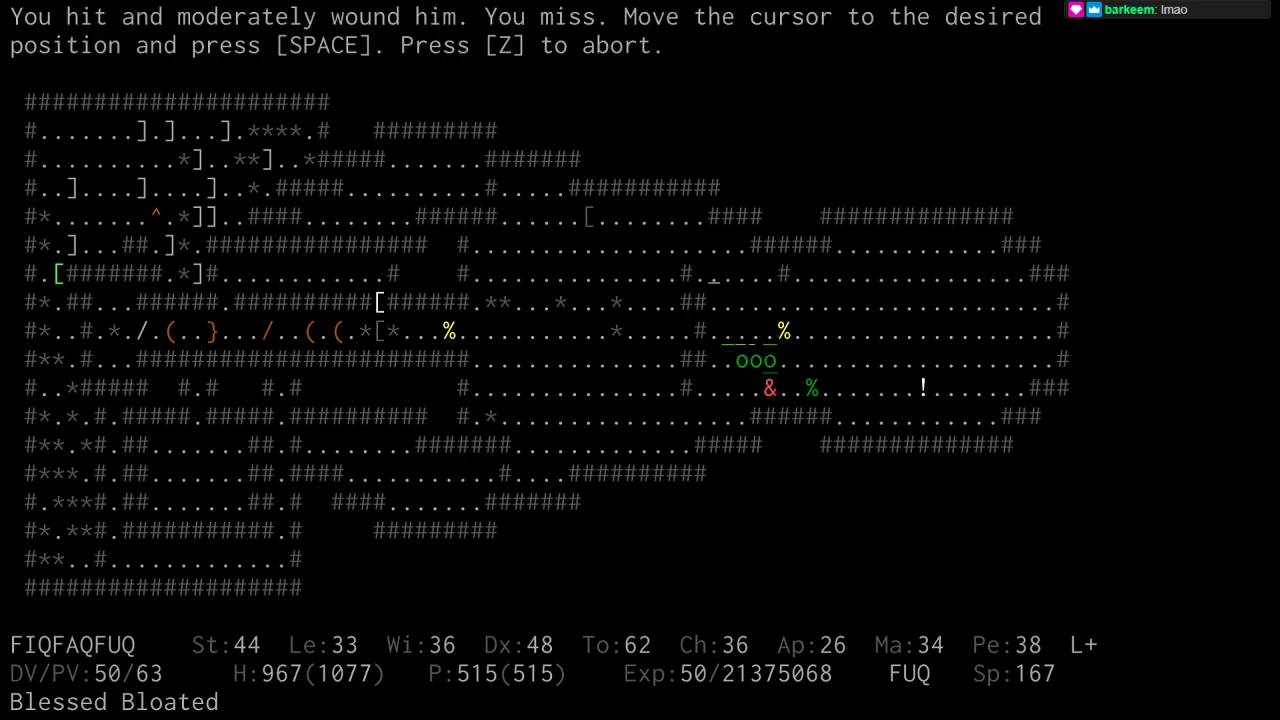
Step: Teleport to a chosen spot and slay the adjacent large orc
key("space")
key("period")
key("period")
key("period")
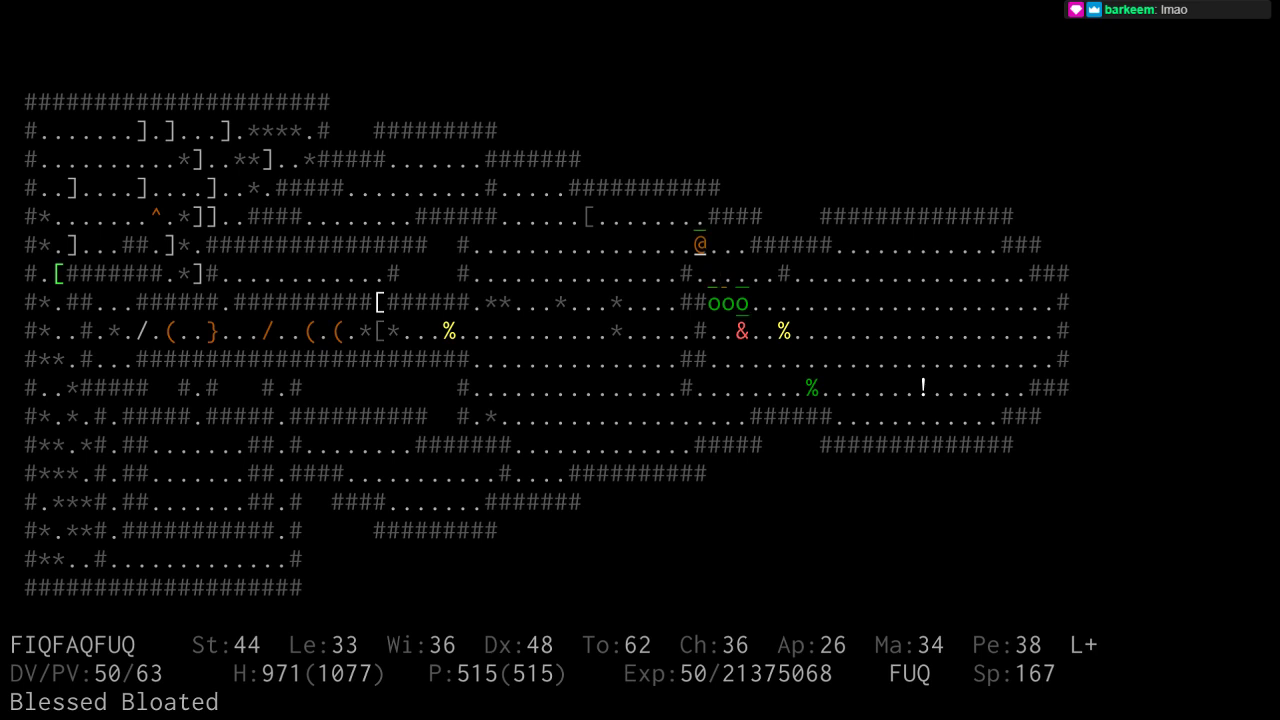
key("period")
key("period")
key("space")
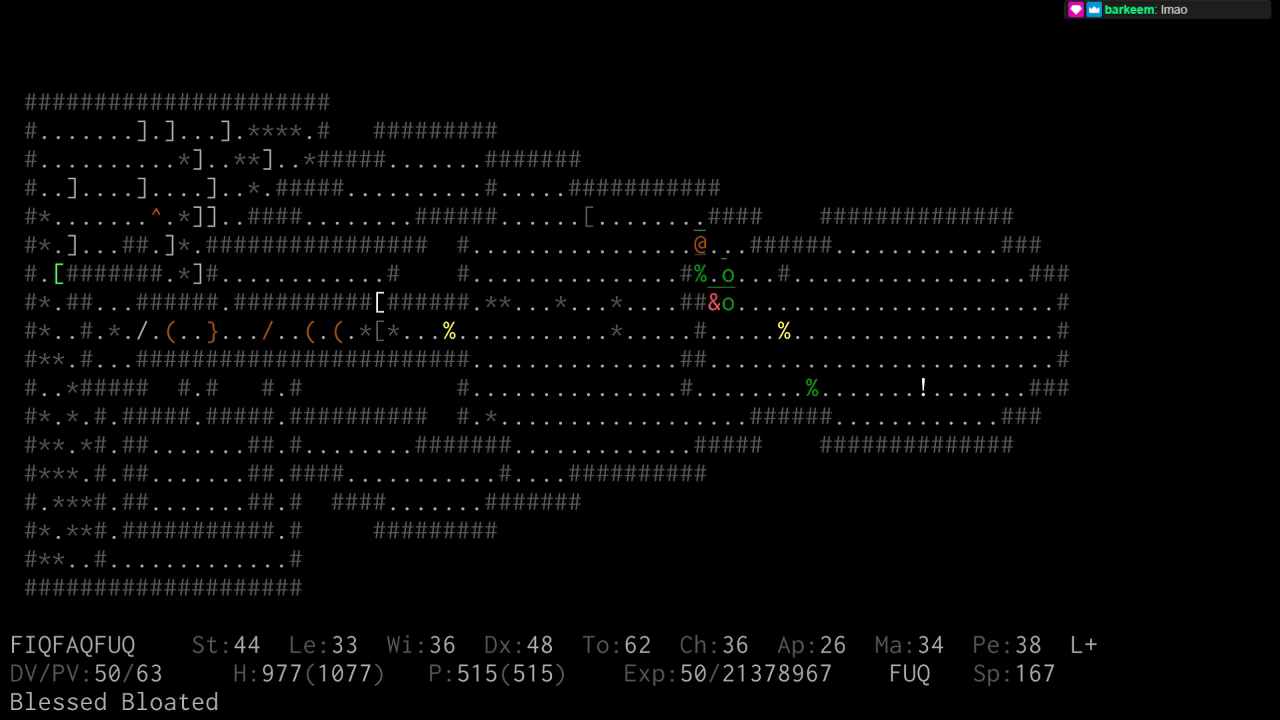
Step: Walk west, up-left and down-left around the room with the balor following
key("period")
key("period")
key("Left")
key("period")
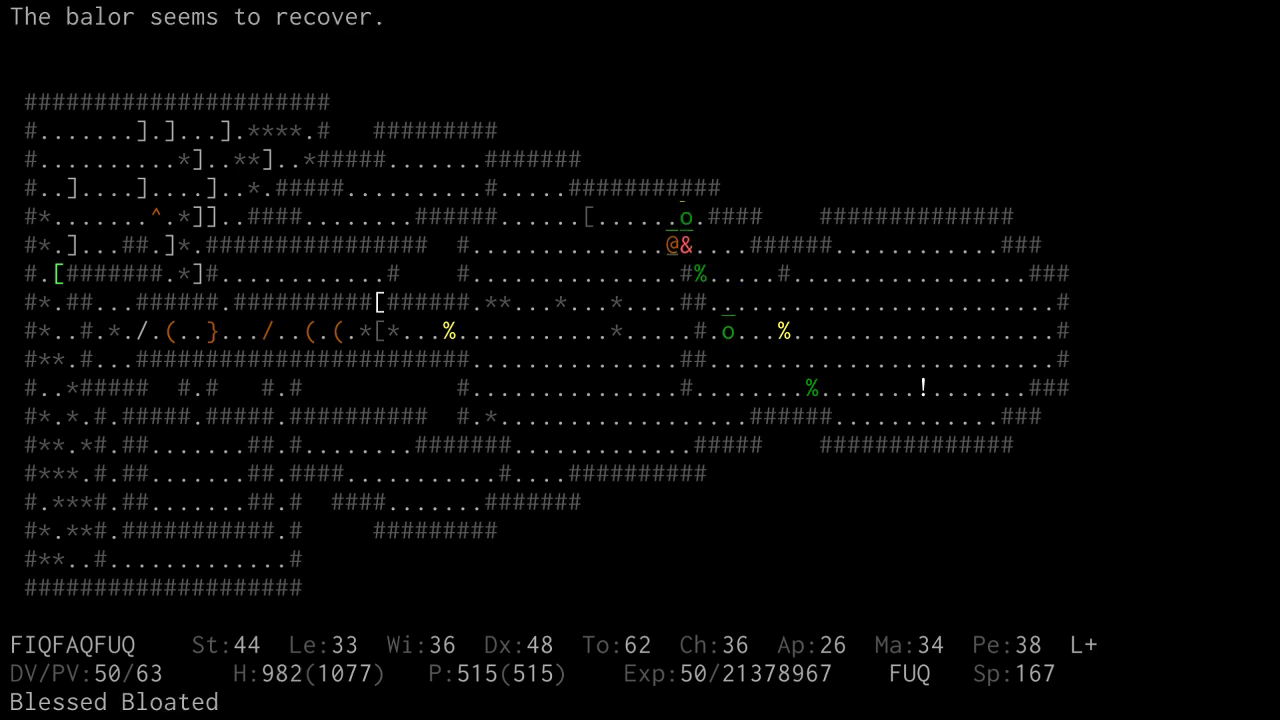
key("period")
key("KP_Home")
key("KP_End")
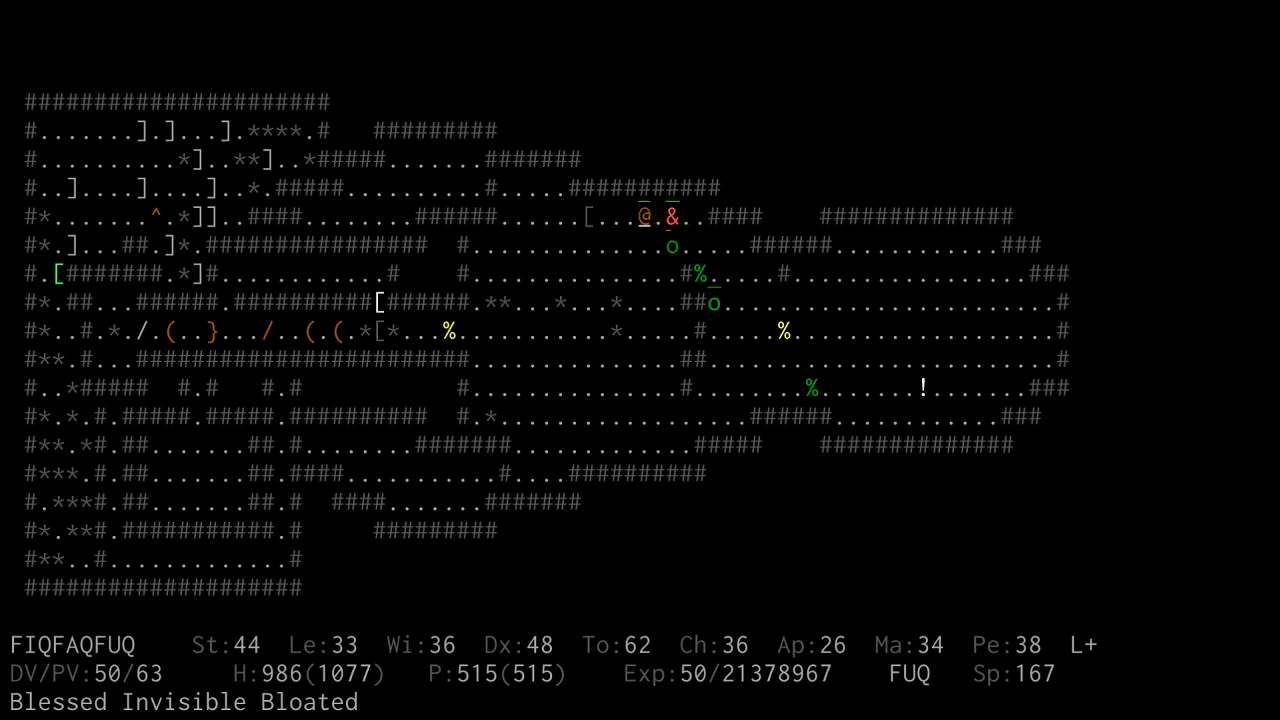
key("period")
key("KP_End")
key("Left")
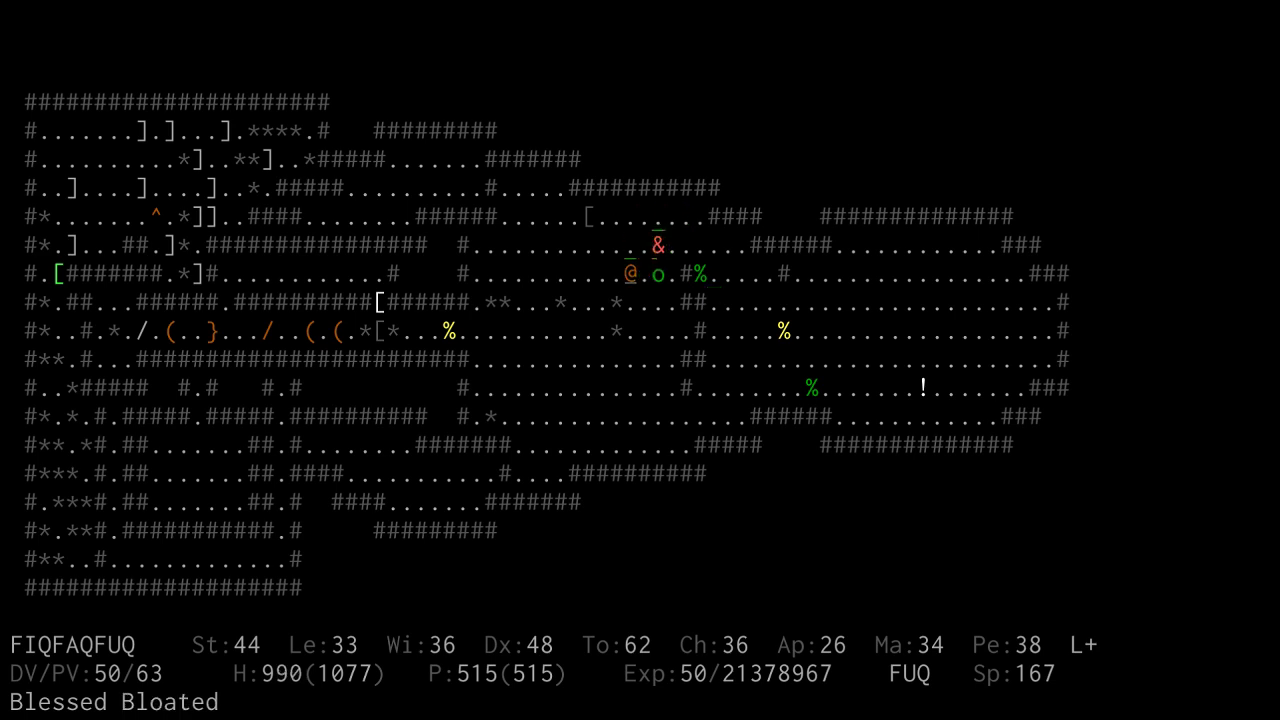
key("KP_Home")
key("period")
key("period")
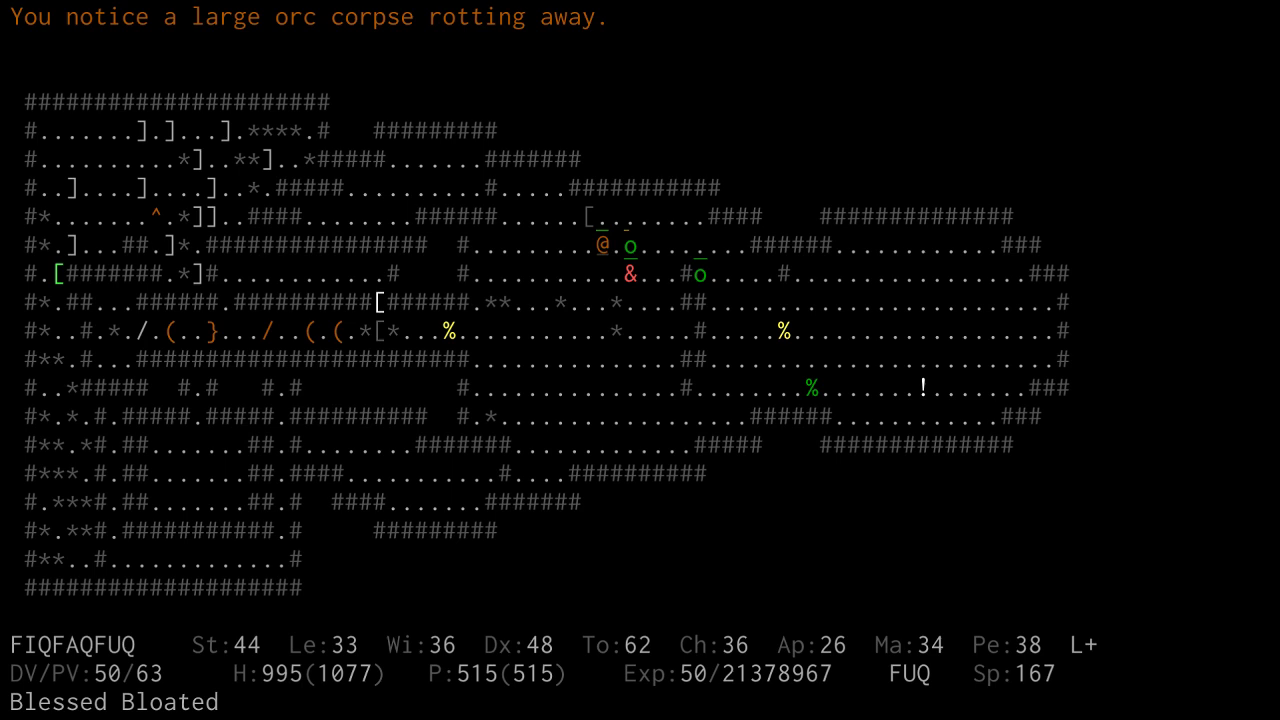
Step: Continue west and up-left, striking down the large orc in the way
key("Left")
key("Left")
key("KP_Home")
key("period")
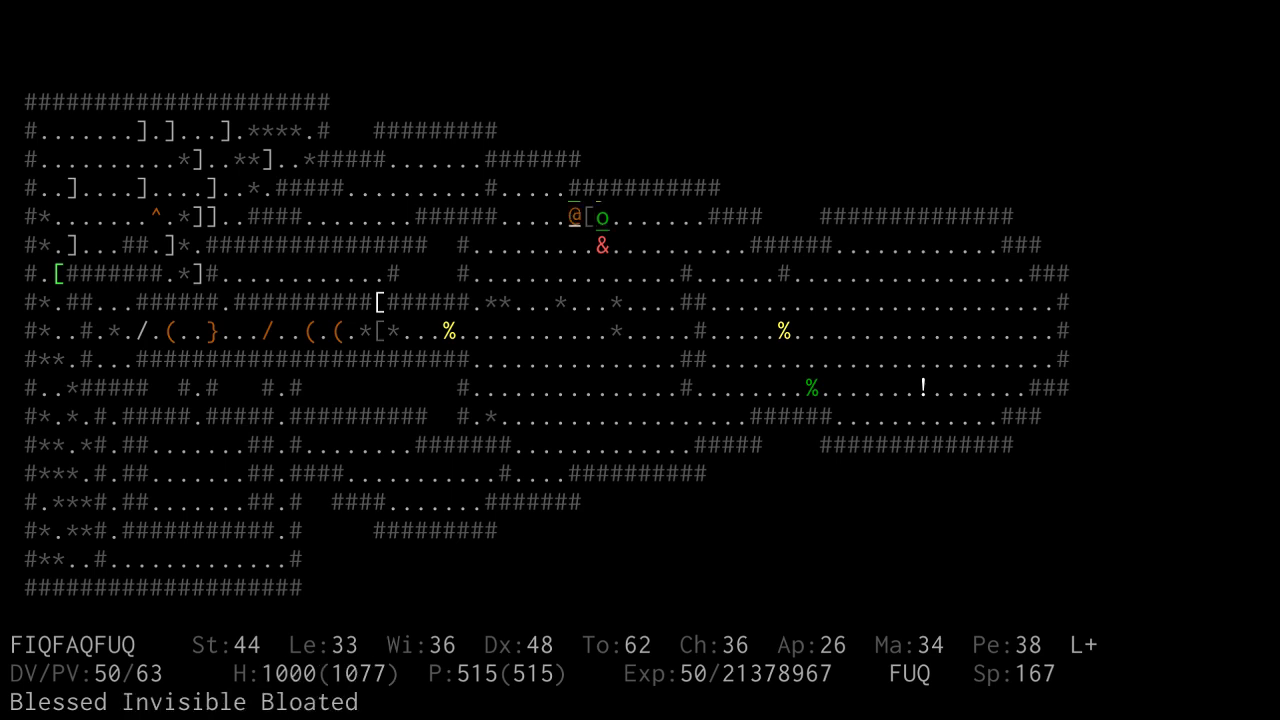
key("Left")
key("Right")
Step: Choose and confirm a teleport destination
key("l")
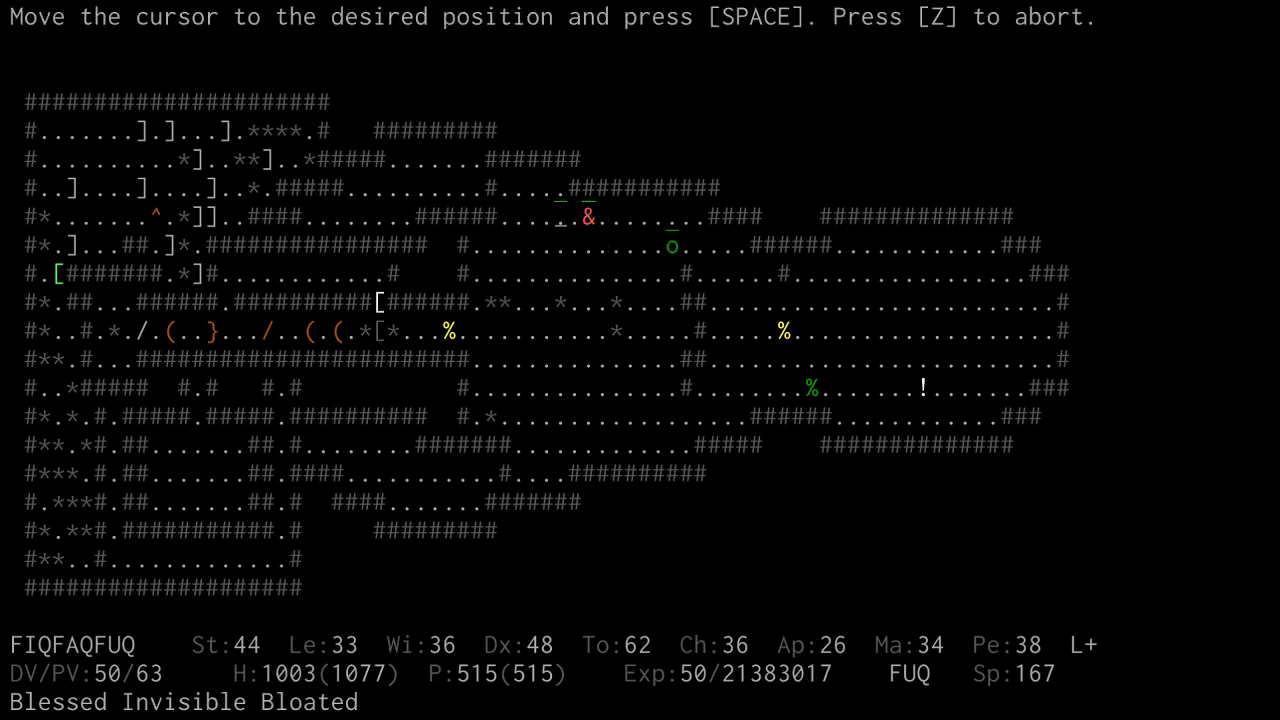
key("space")
key("Left")
Step: Walk down-left and west along the corridor to the huge rock, then list zappable items
key("KP_End")
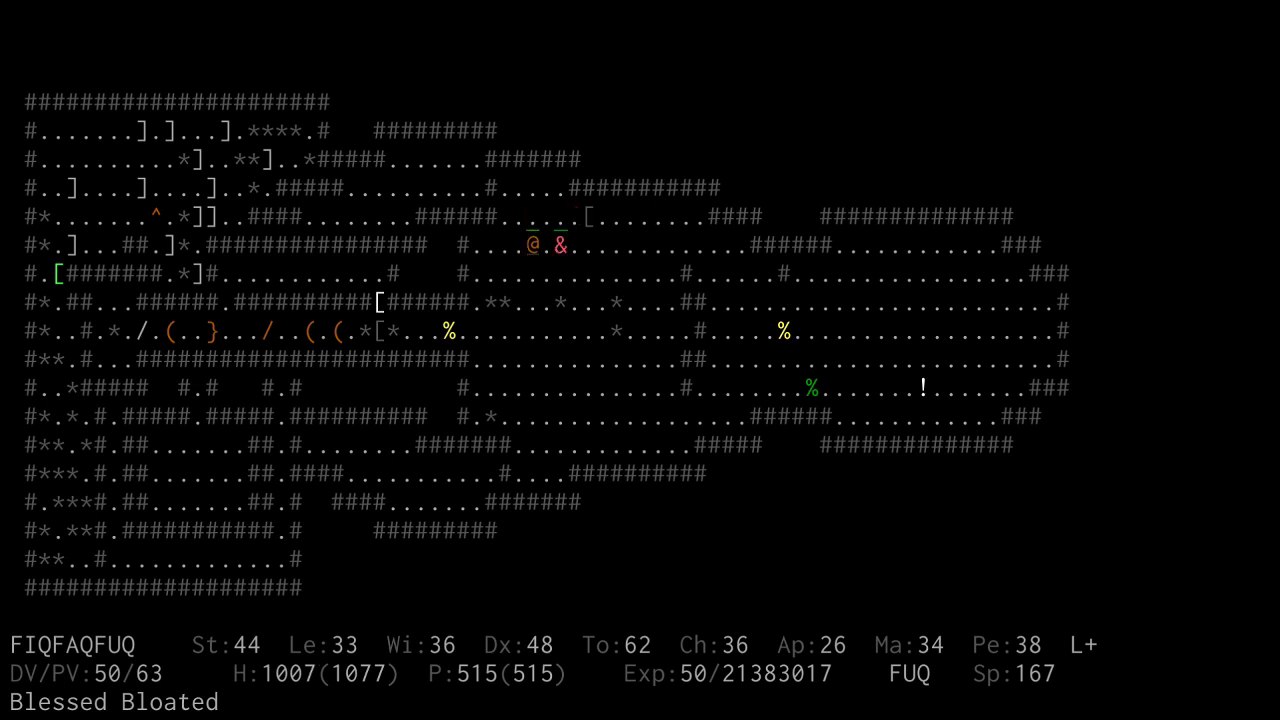
key("KP_End")
key("KP_End")
key("KP_End")
key("Left")
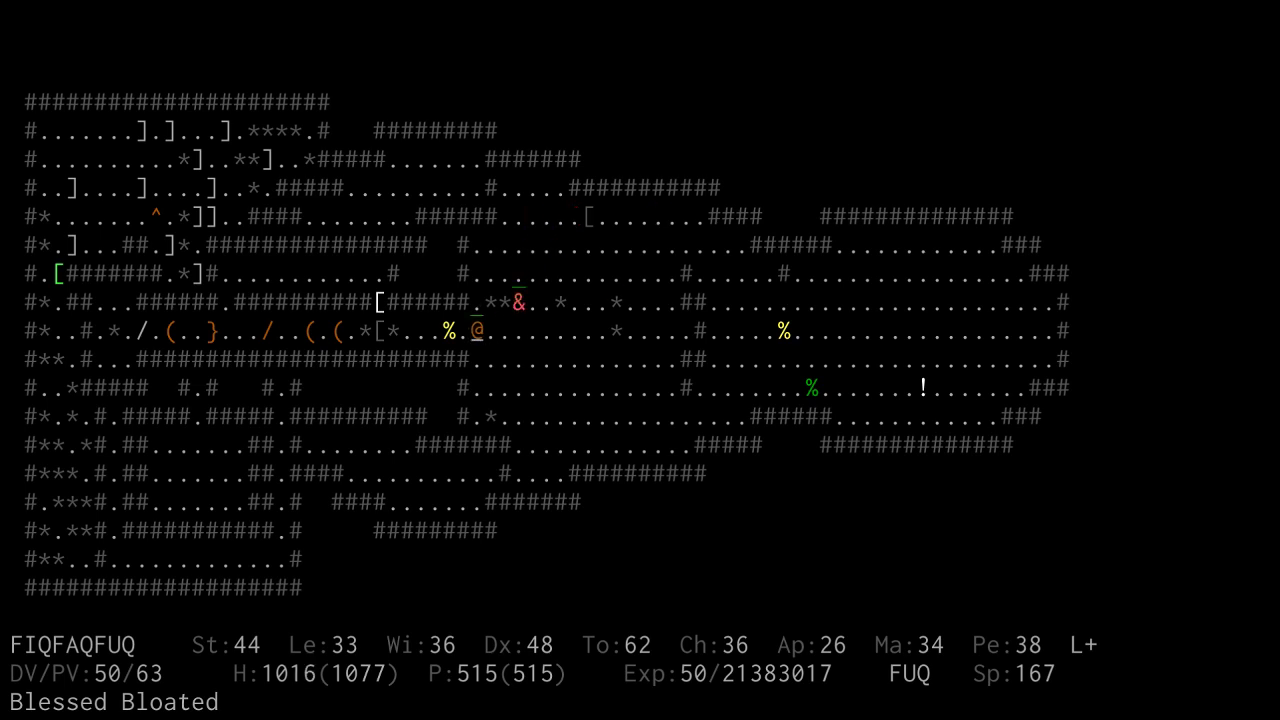
key("Left")
key("Left")
key("Left")
key("Left")
key("Left")
key("Left")
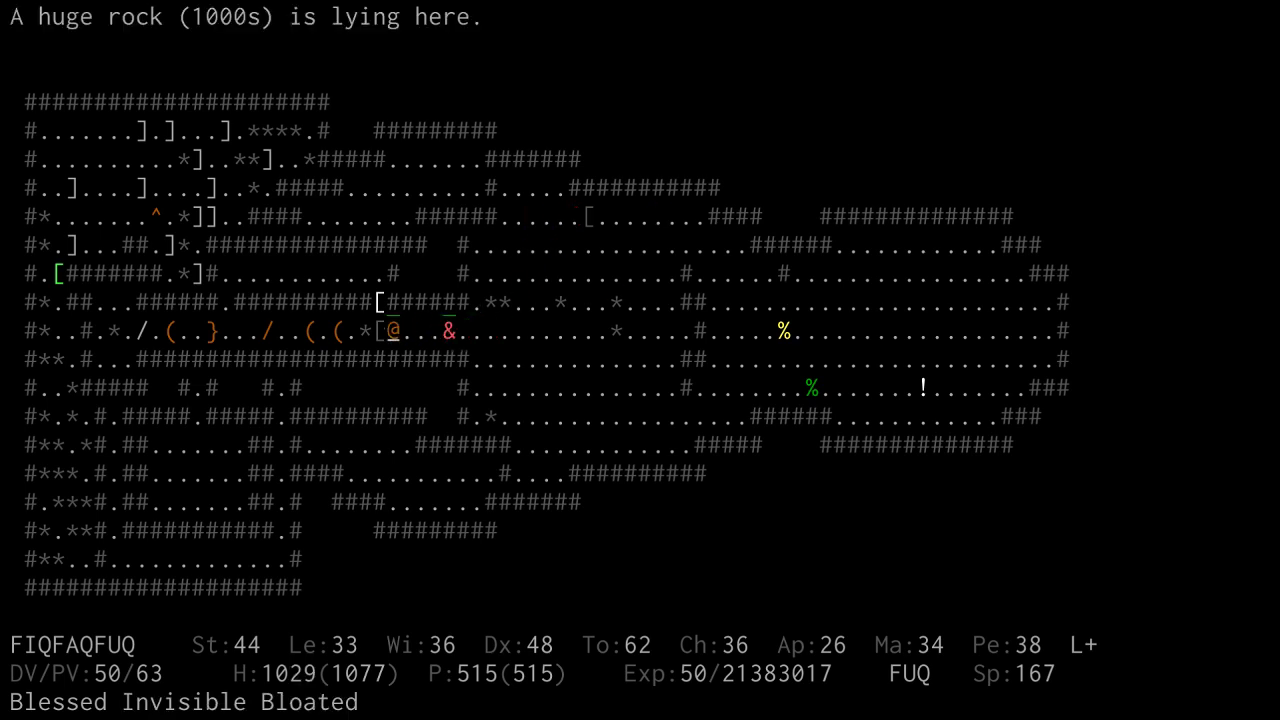
key("Left")
key("Left")
key("Left")
key("Left")
key("Left")
key("Left")
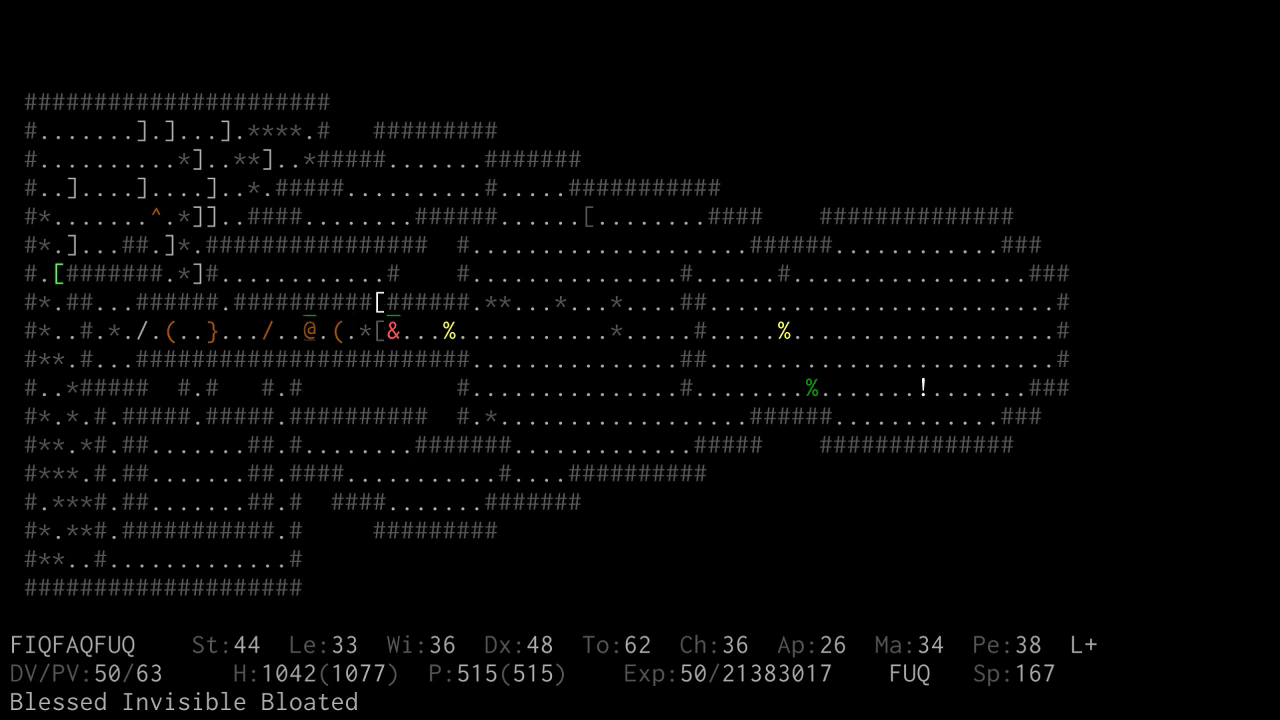
key("s")
type("ss")
type("zte")
key("Return")
Step: Zap the wand of teleportation and wait while the balor picks up the armor
key("Escape")
type("z")
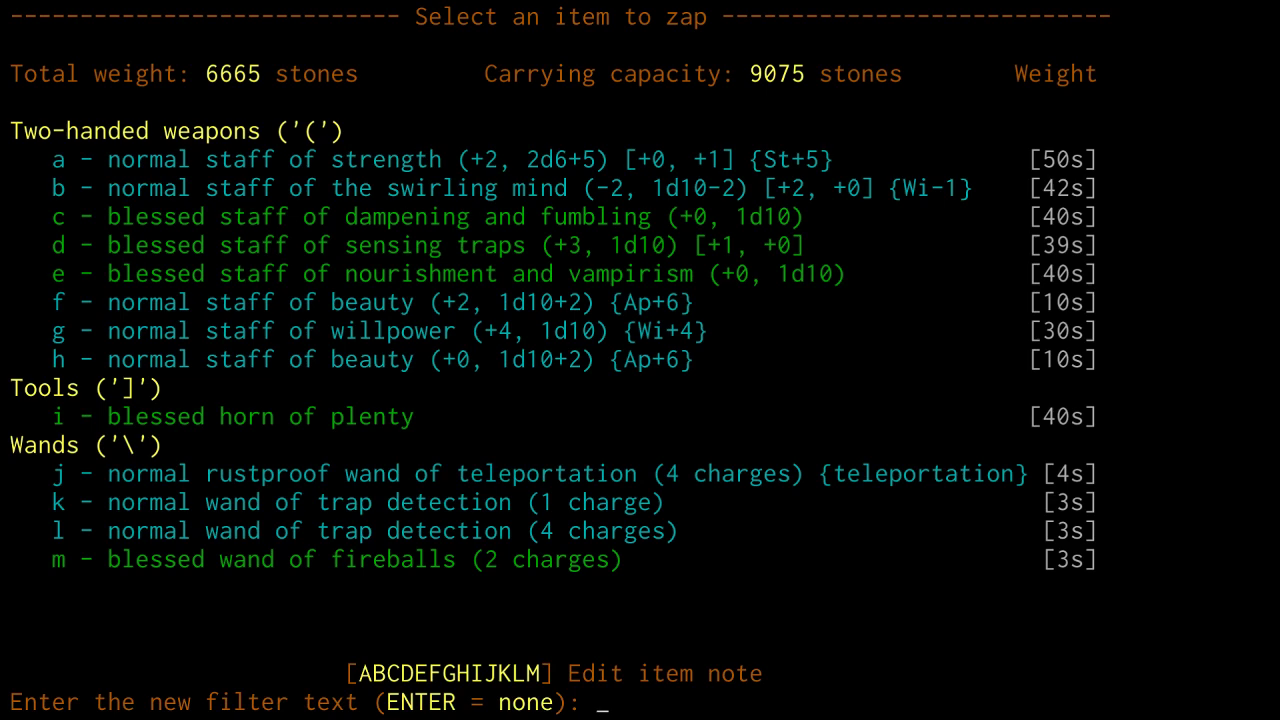
type("te")
key("Return")
key("a")
key("5")
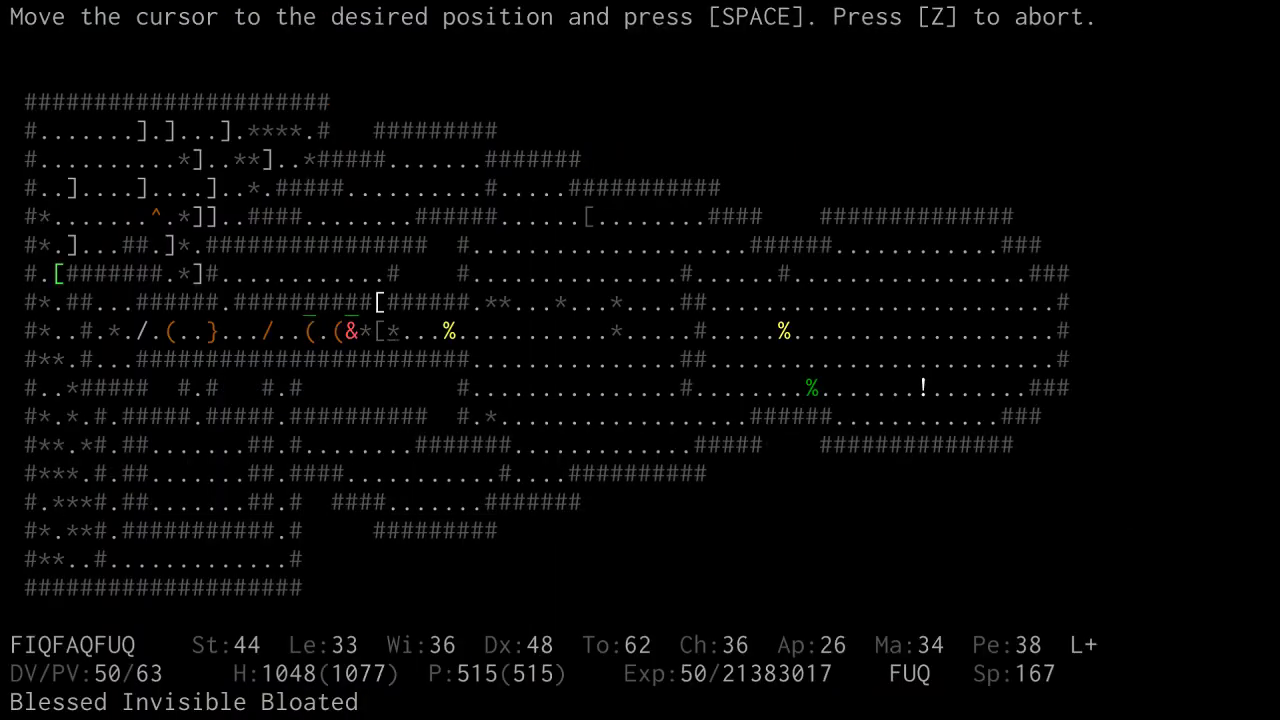
key("Right")
key("Right")
key("Right")
key("space")
key("s")
key("s")
key("s")
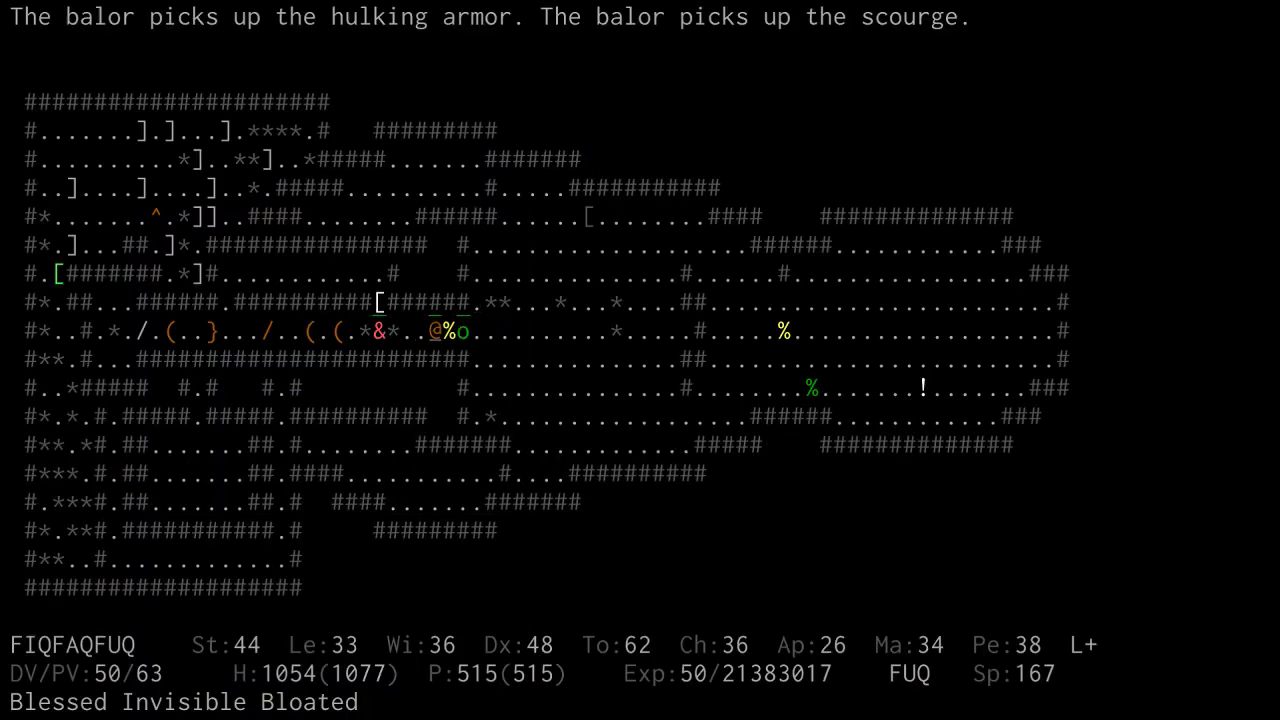
Step: Switch to the Berserker tactic, step west, and wait while the balor moves
key("F7")
key("Left")
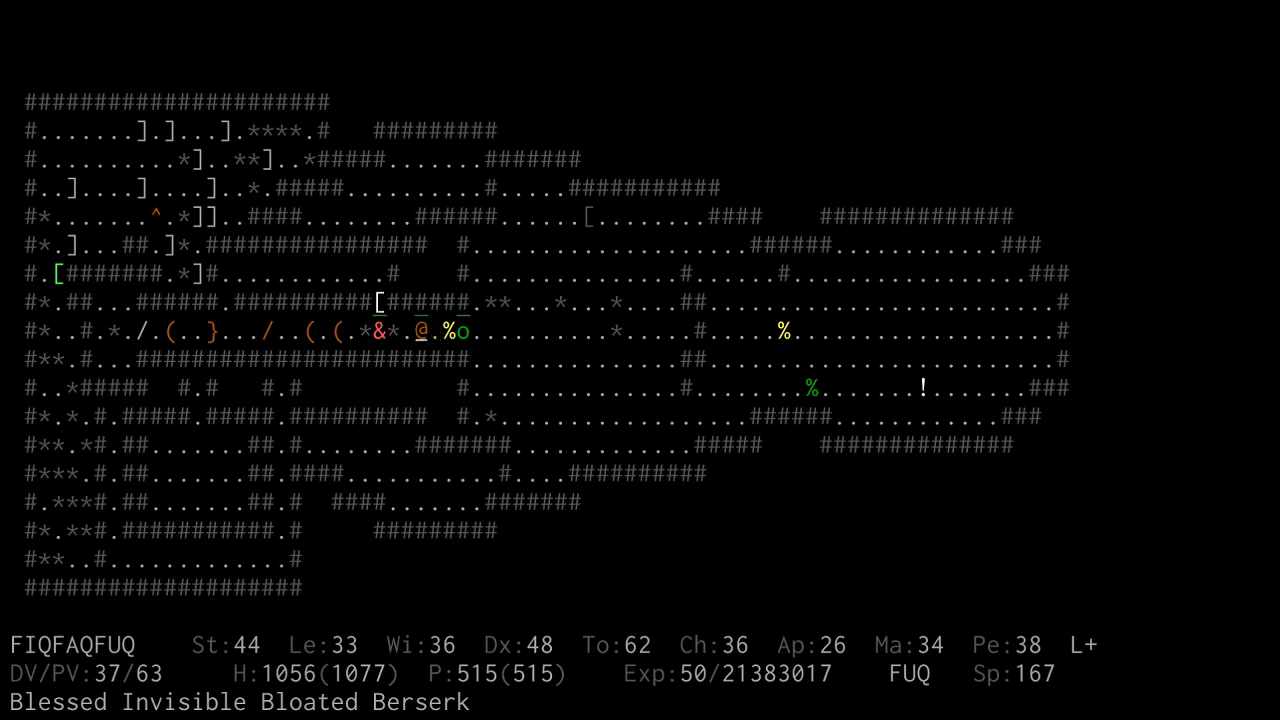
key("i")
key("Escape")
key("s")
key("s")
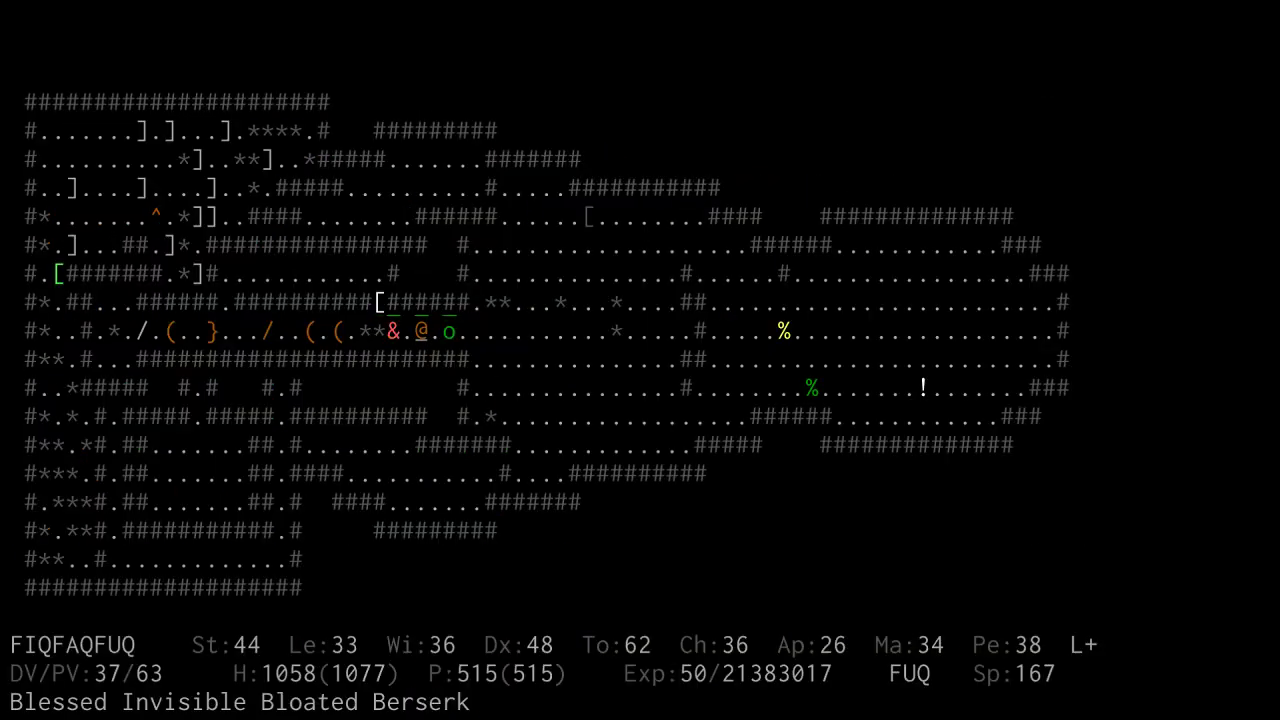
Step: Slay the large orc to the east, then throw the cursed invisibility potion at the balor
key("Right")
key("space")
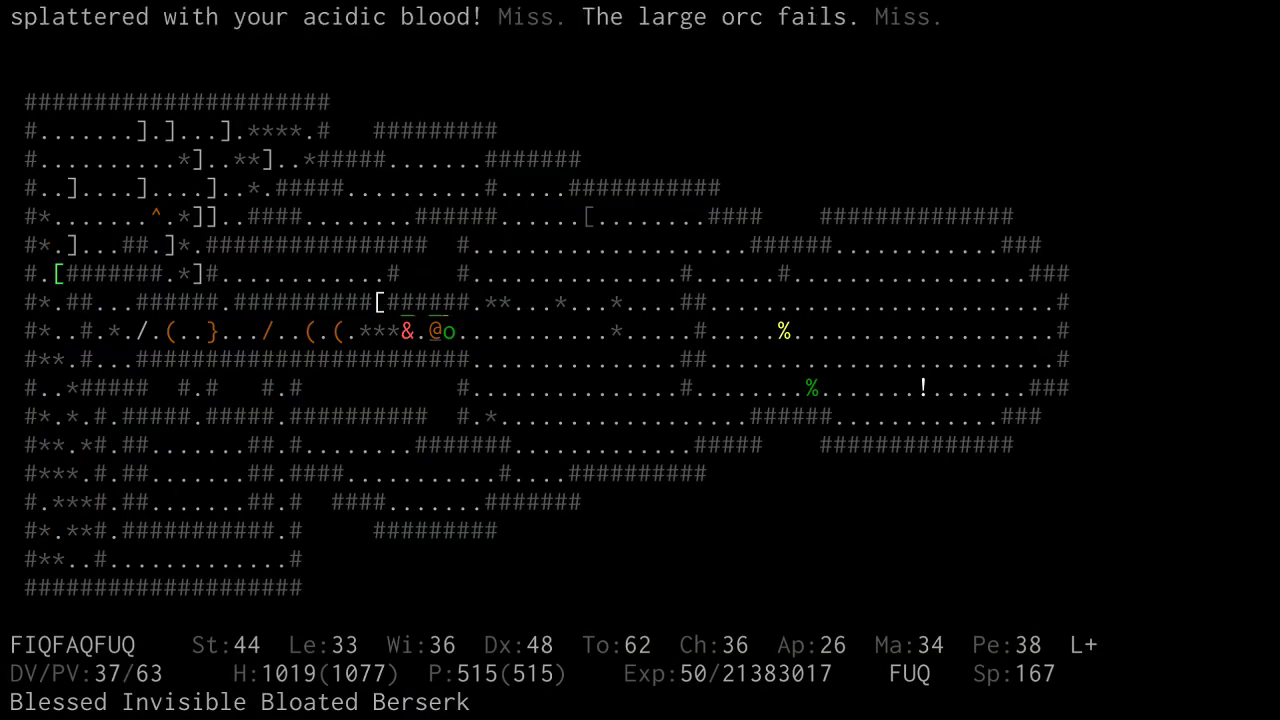
key("Right")
key("Right")
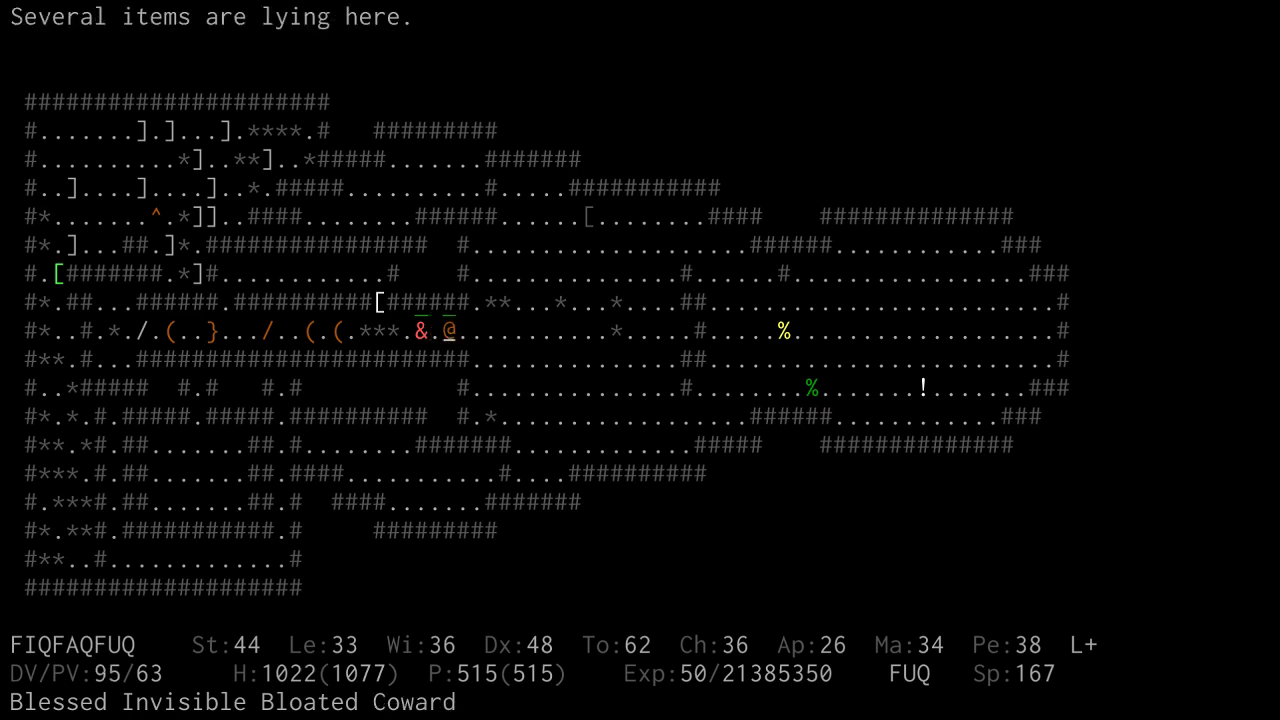
key("Right")
key("Right")
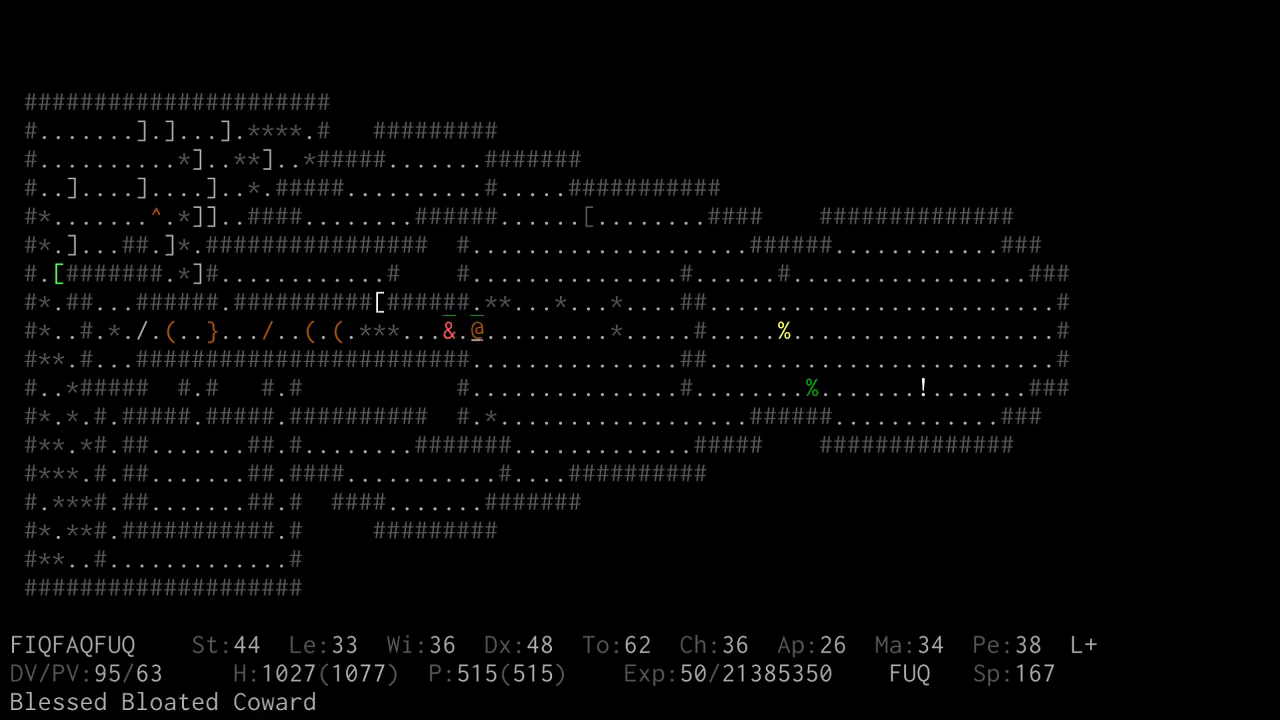
key("Right")
key("Right")
key("l")
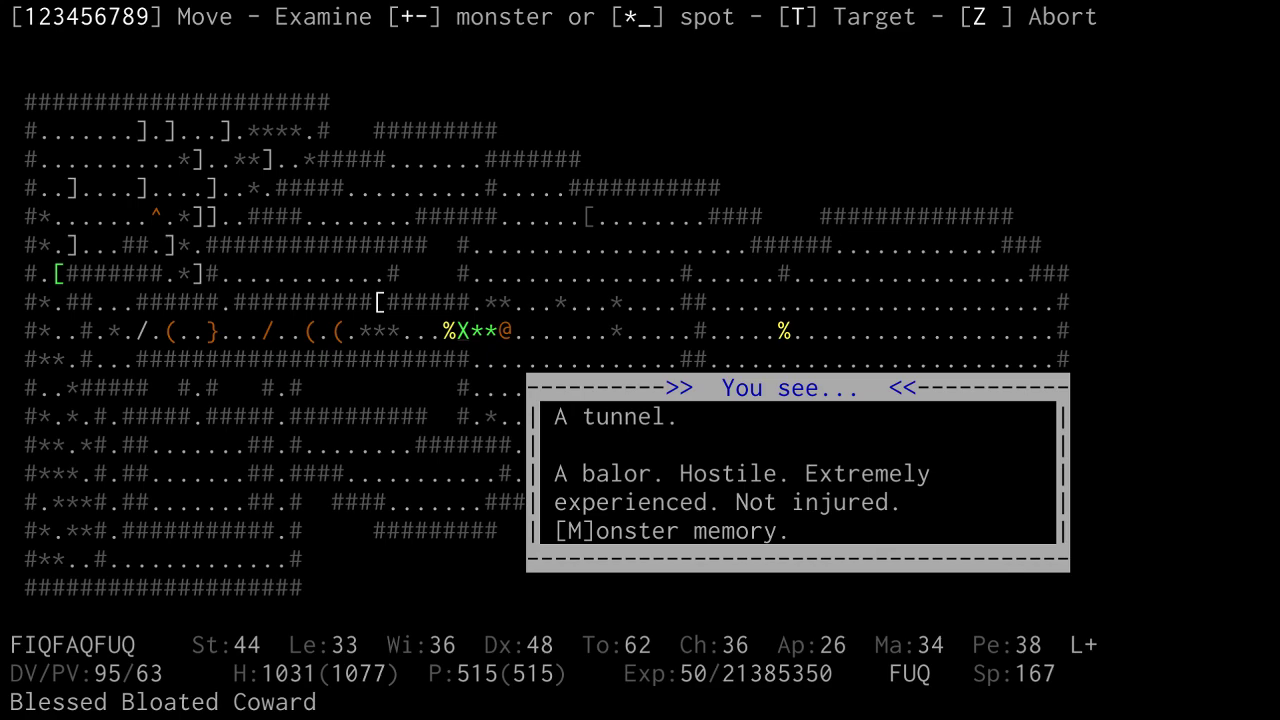
key("t")
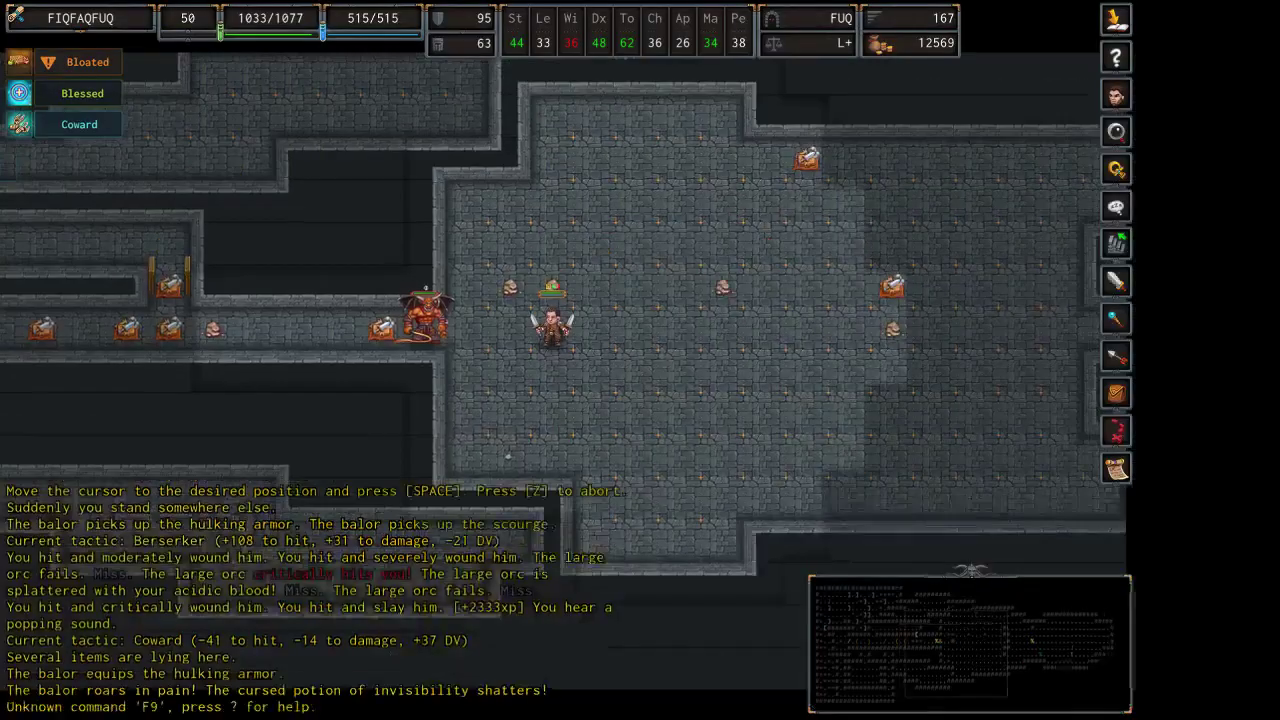
Step: Check the fighting tactic and step west to attack the armored balor
key("Tab")
key("Left")
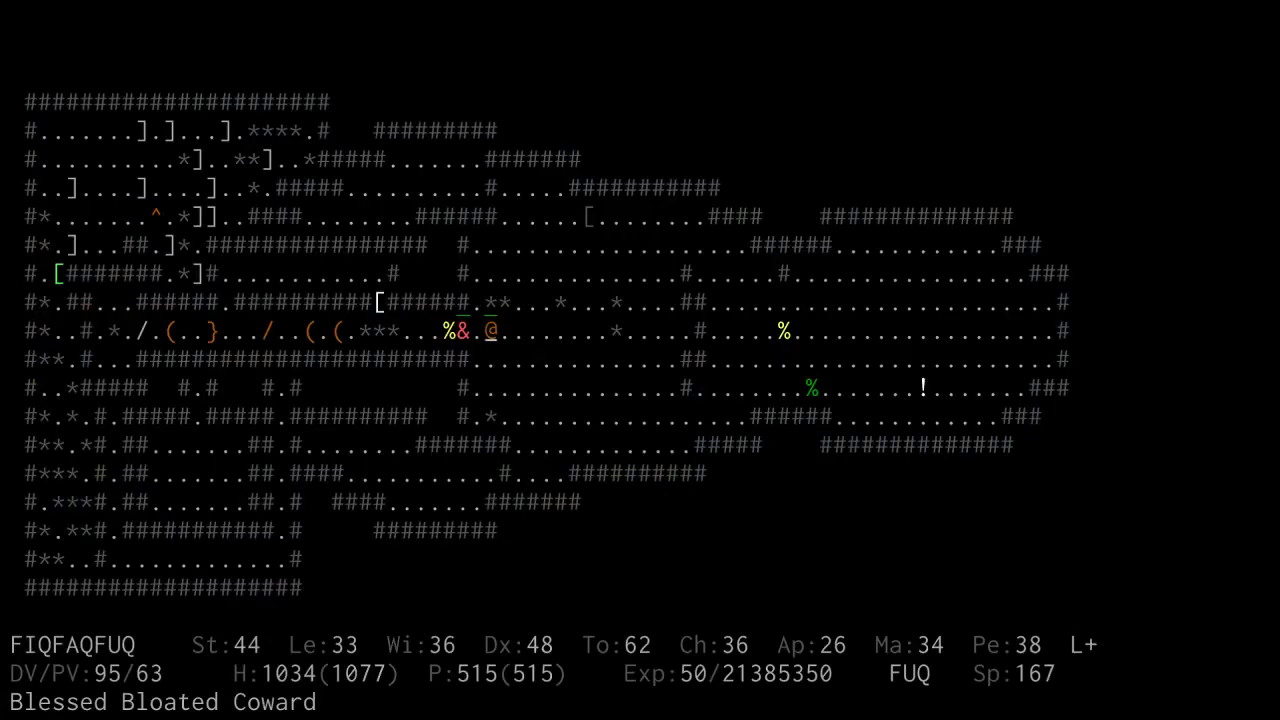